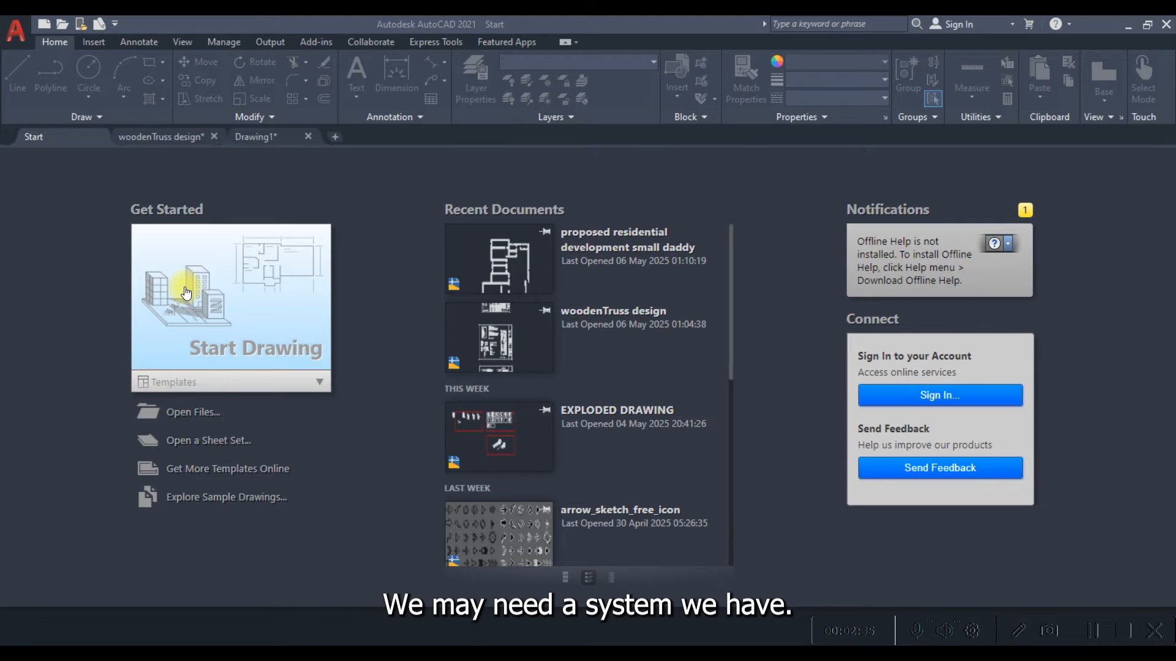
- Start a new drawing from the acadiso.dwt template
left_click(308, 380)
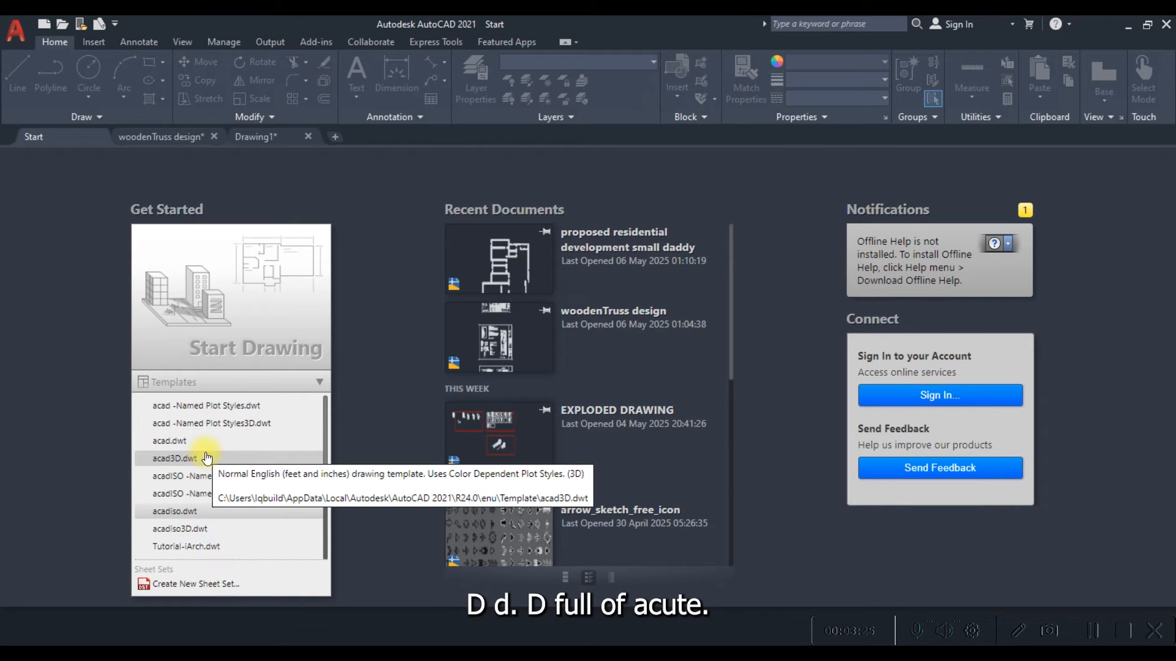
left_click(193, 516)
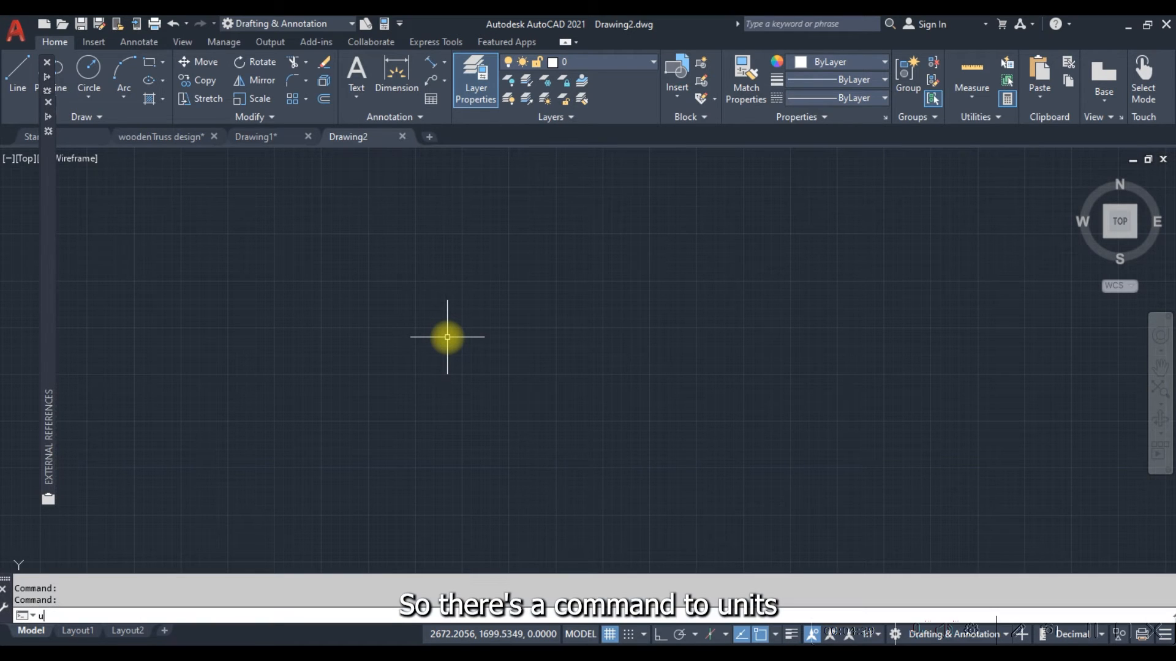
- Configure the drawing units with a length precision of 0, keeping millimeters as the insertion scale
type("Units")
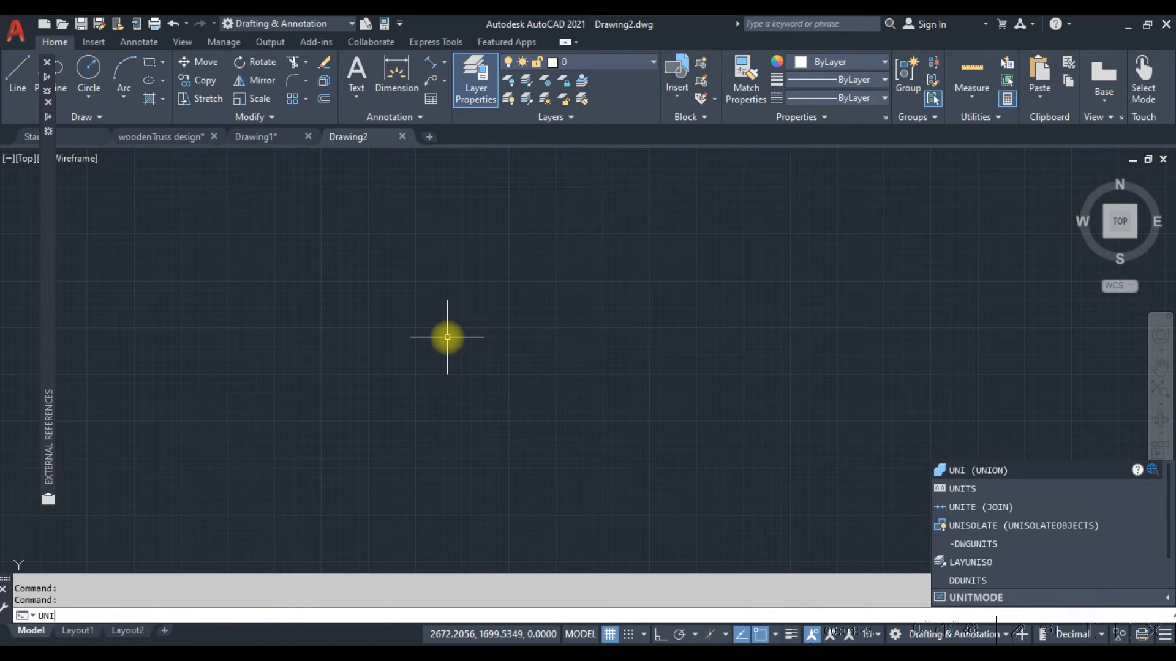
key("Return")
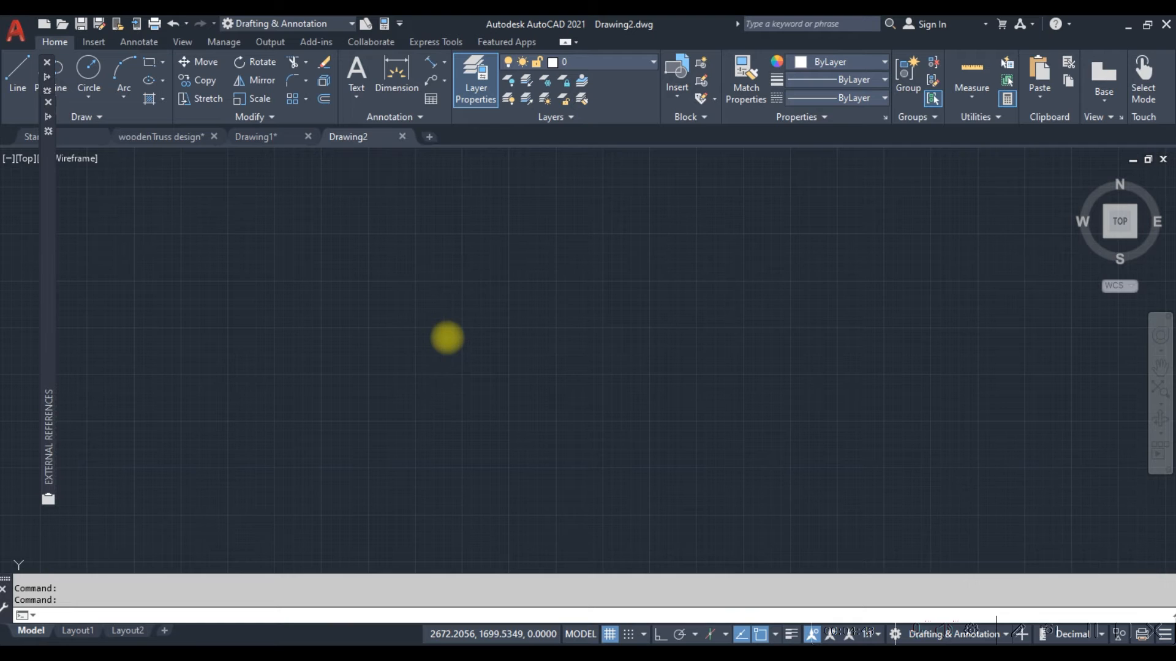
left_click(687, 257)
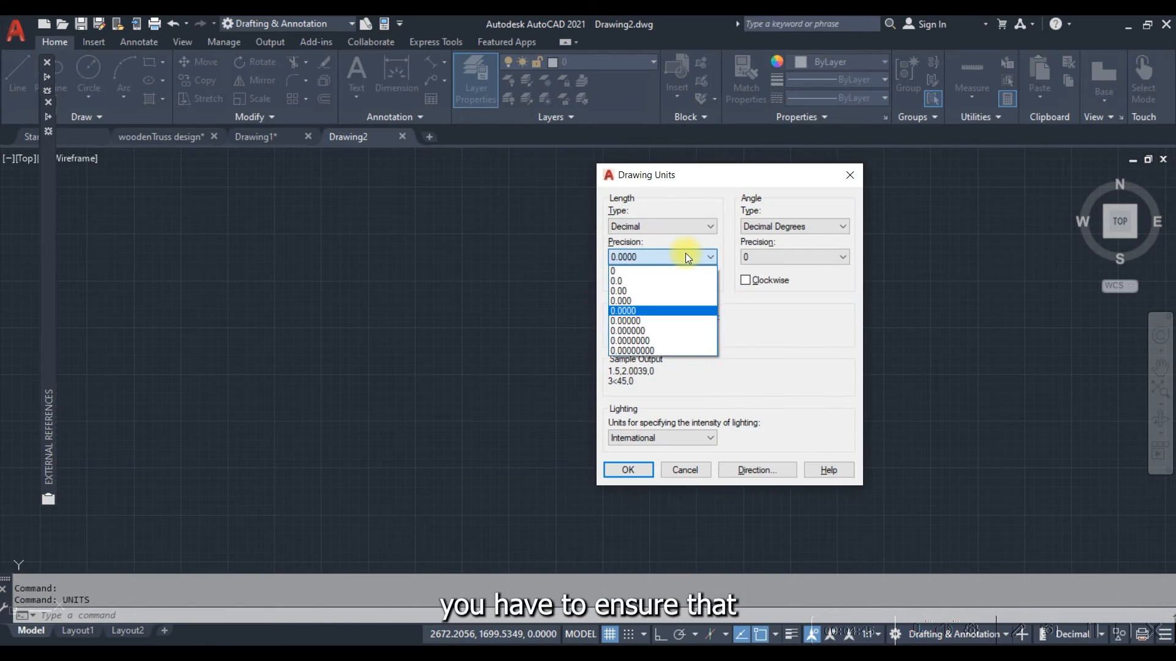
left_click(678, 270)
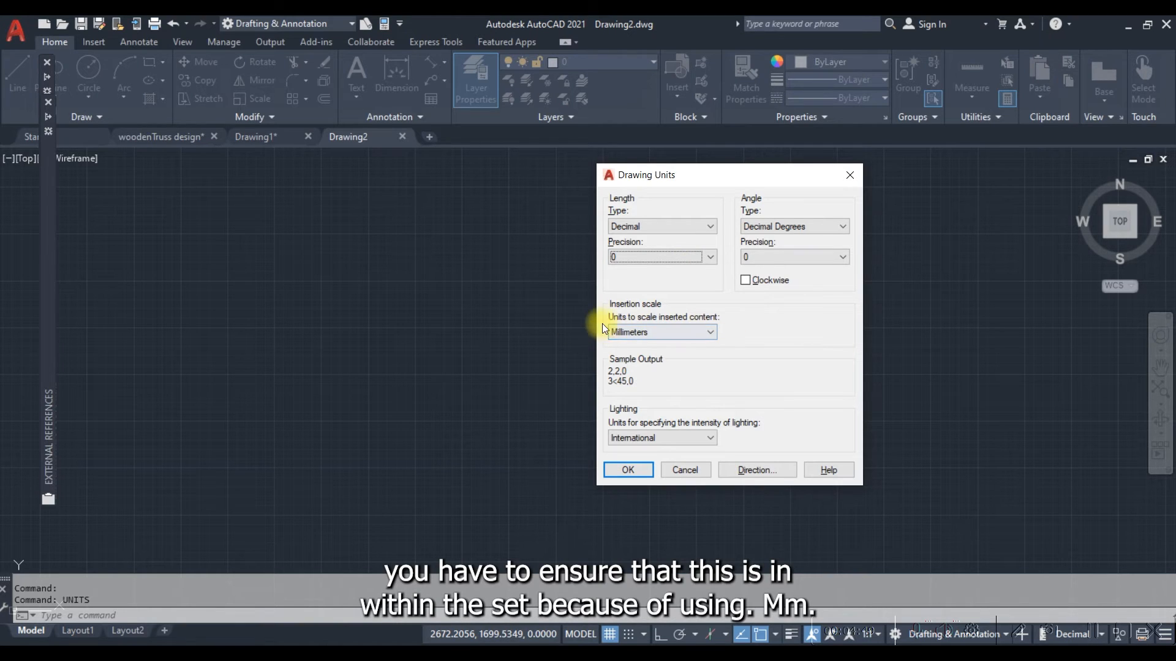
left_click(639, 330)
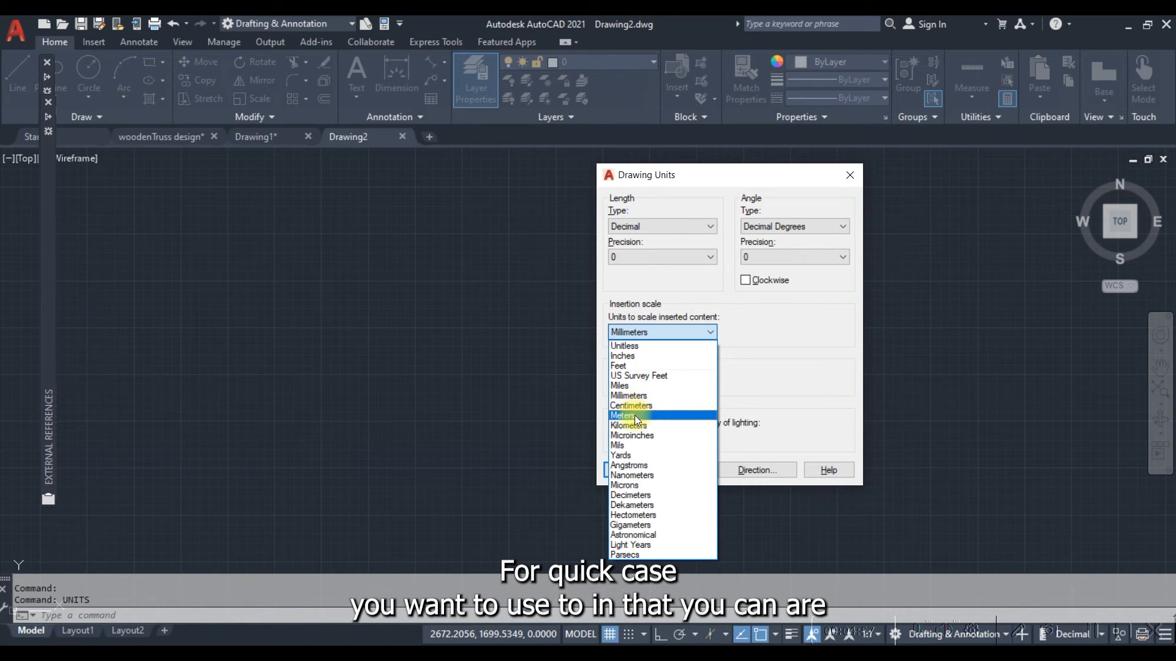
left_click(660, 279)
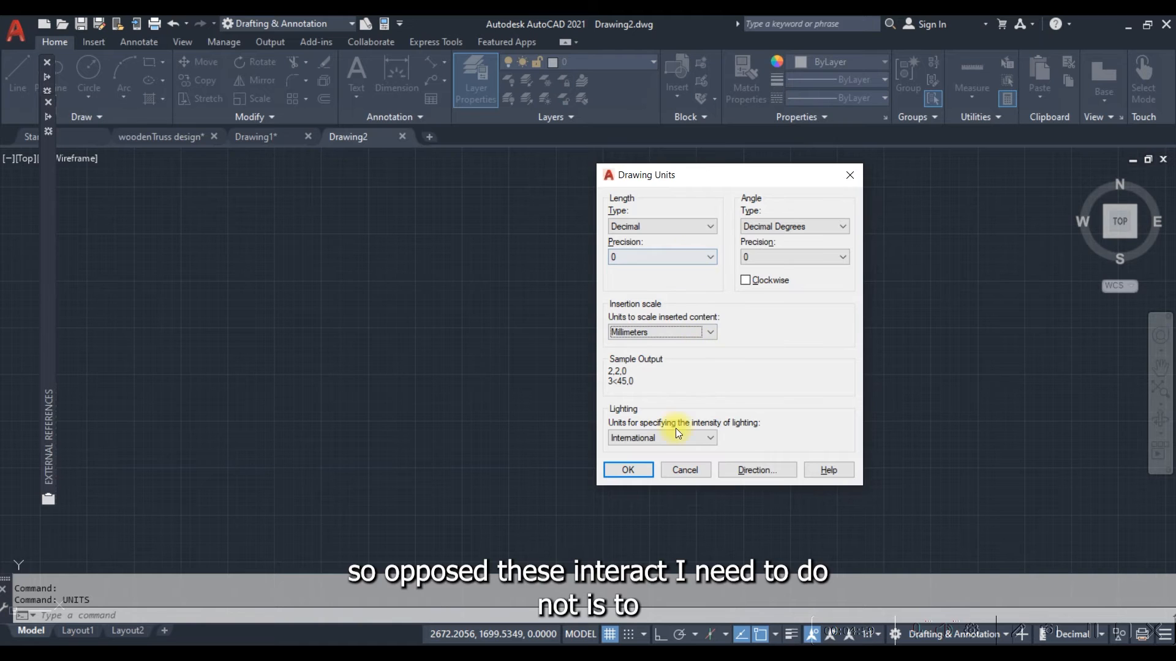
left_click(641, 476)
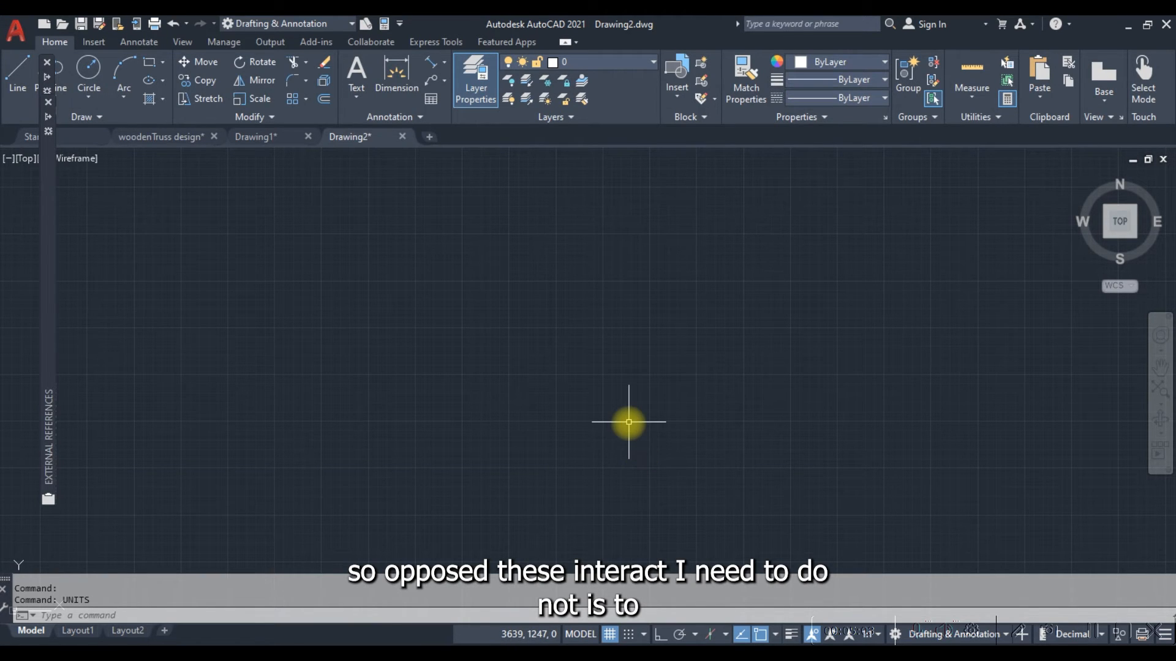
- Modify the ISO-25 dimension style so both the dimension lines and the extension lines use a 0.00 mm lineweight
type("dims")
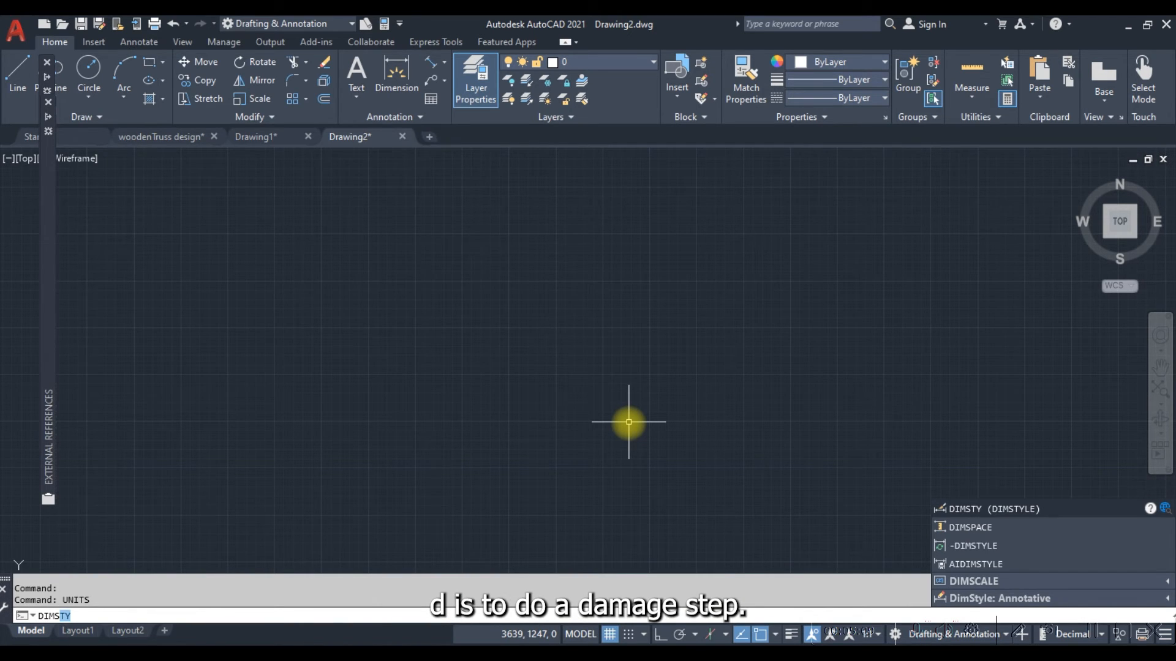
left_click(1034, 509)
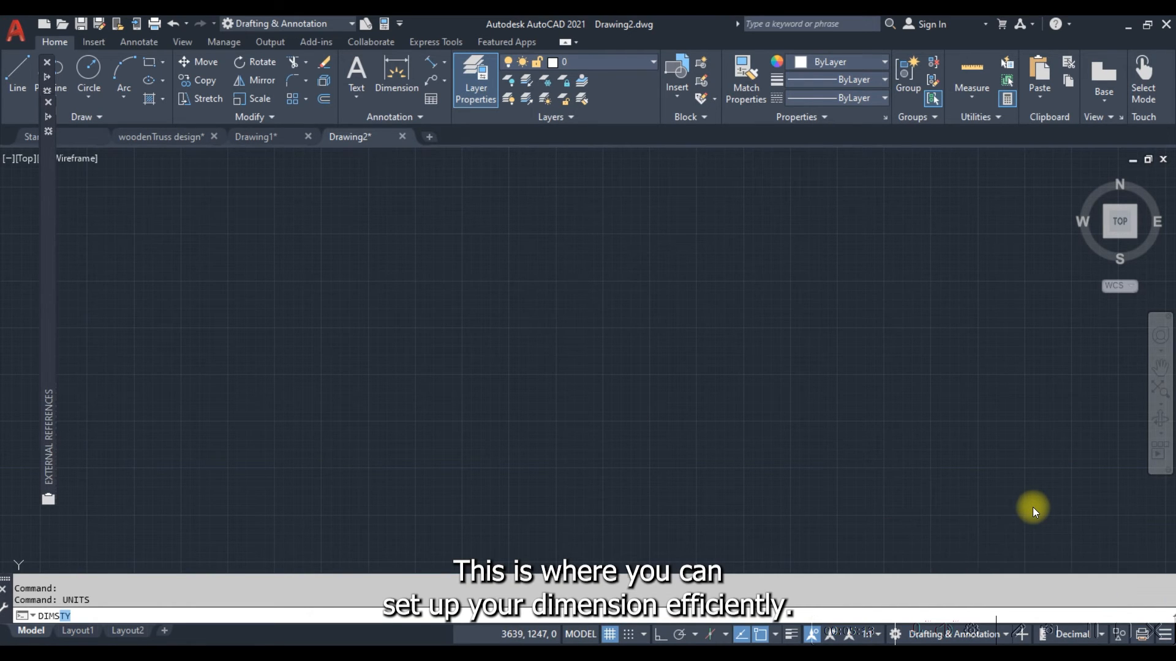
key("Return")
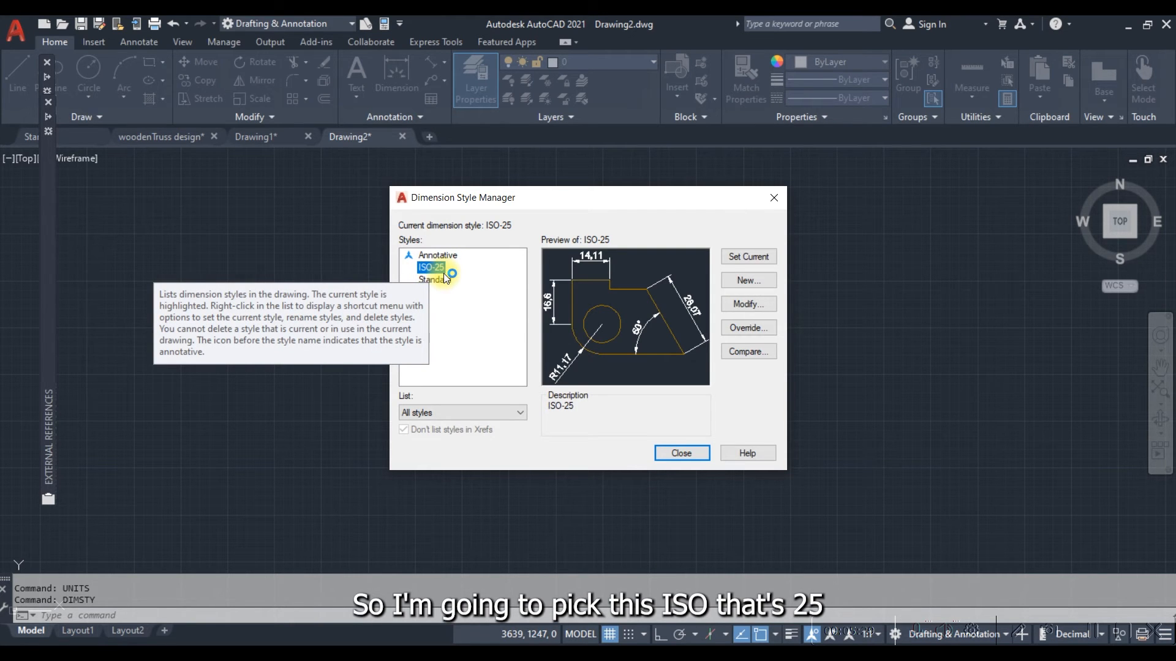
left_click(741, 310)
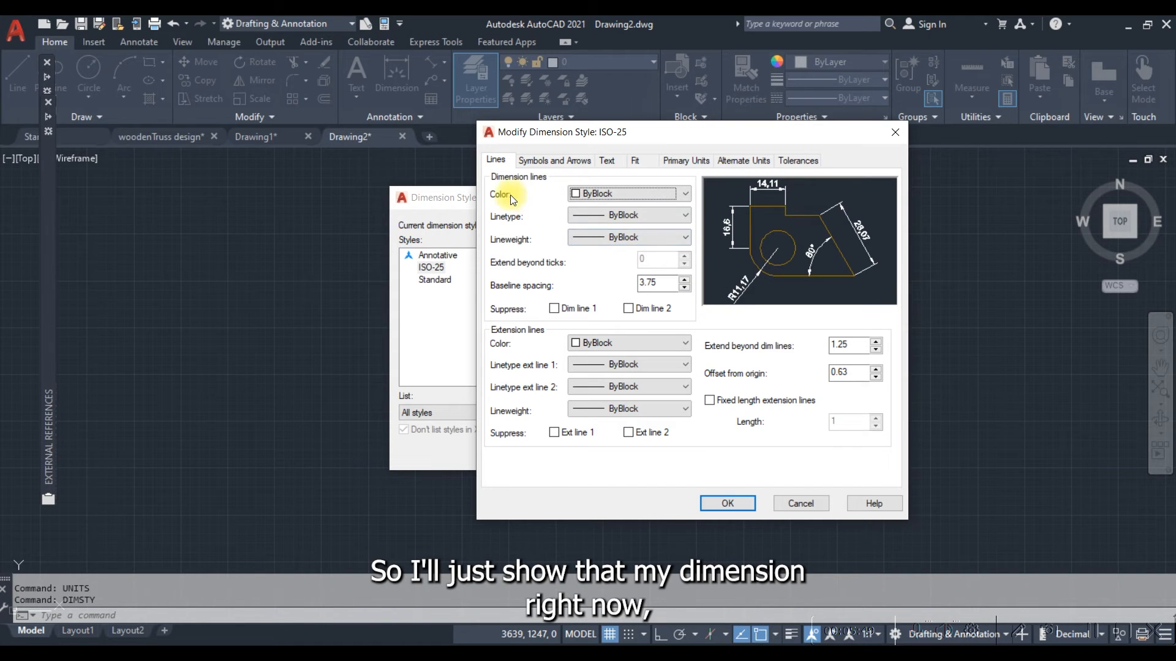
left_click(602, 233)
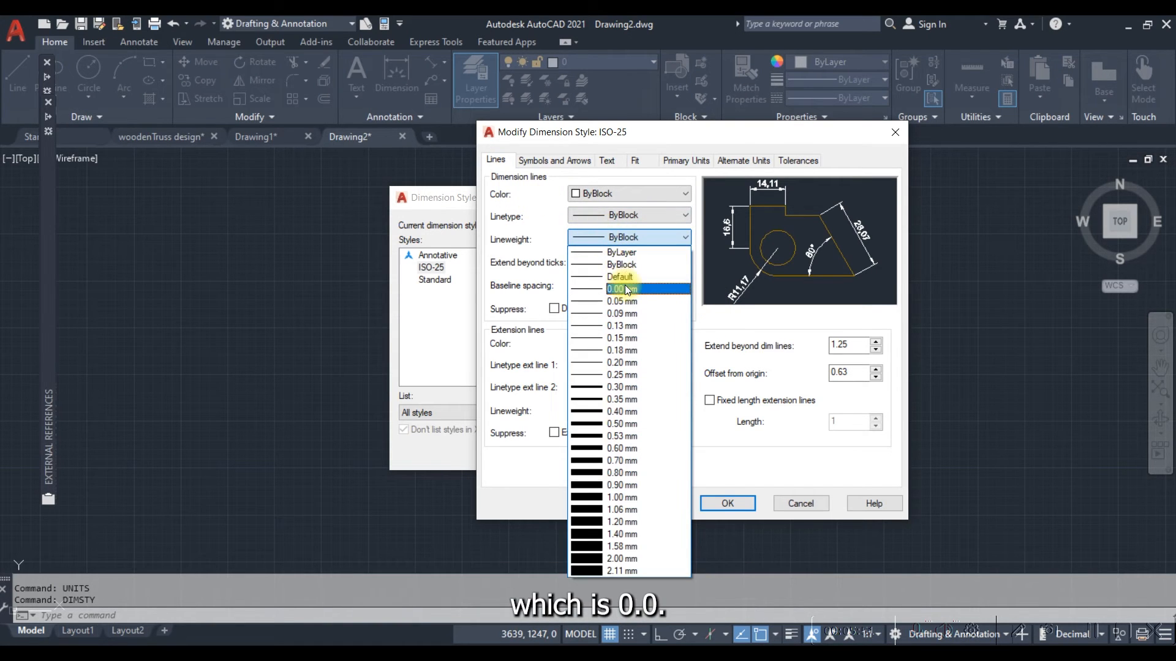
left_click(625, 286)
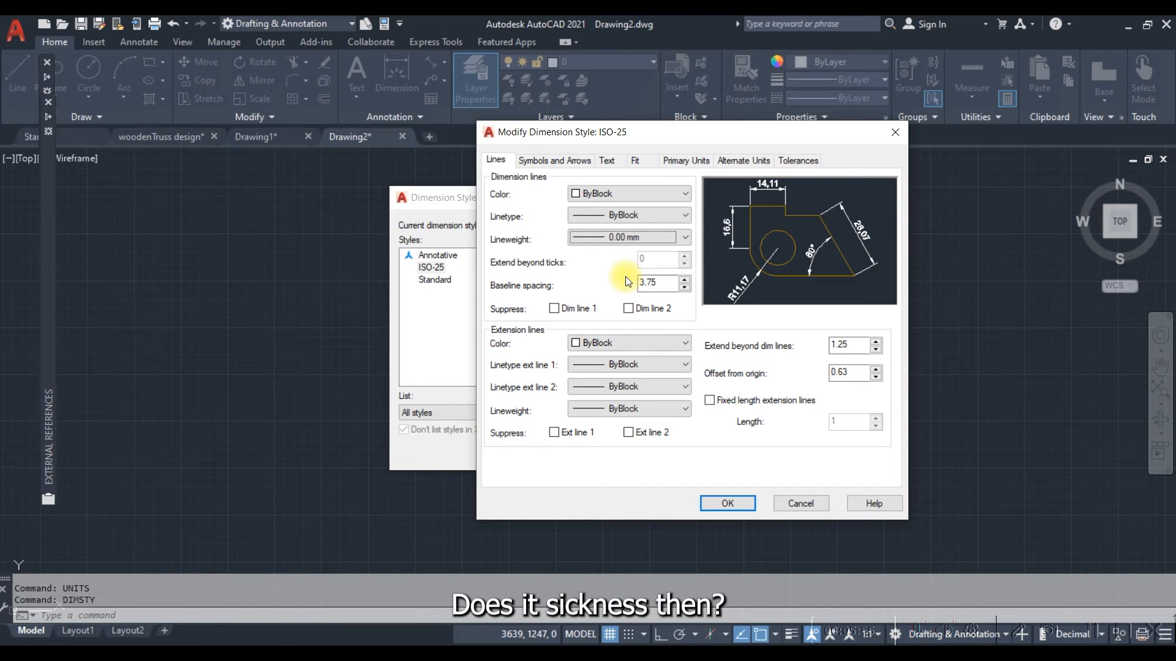
left_click(618, 409)
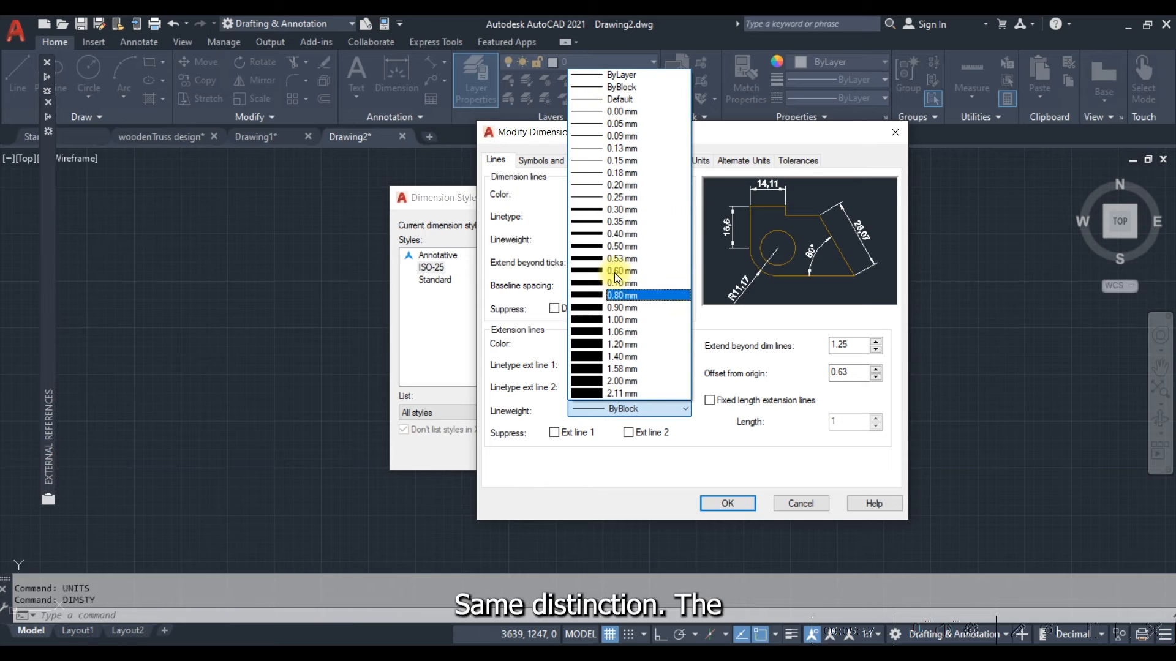
left_click(619, 110)
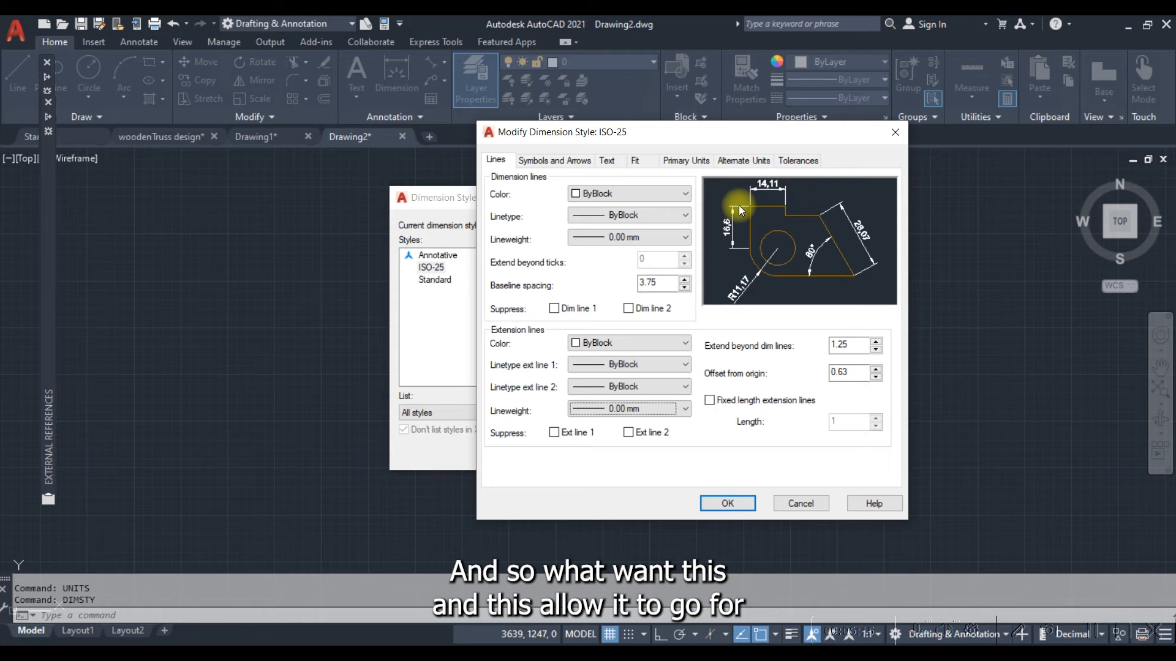
- Set the ISO-25 style's first arrowhead to Architectural tick and its second arrowhead to Dot
left_click(559, 161)
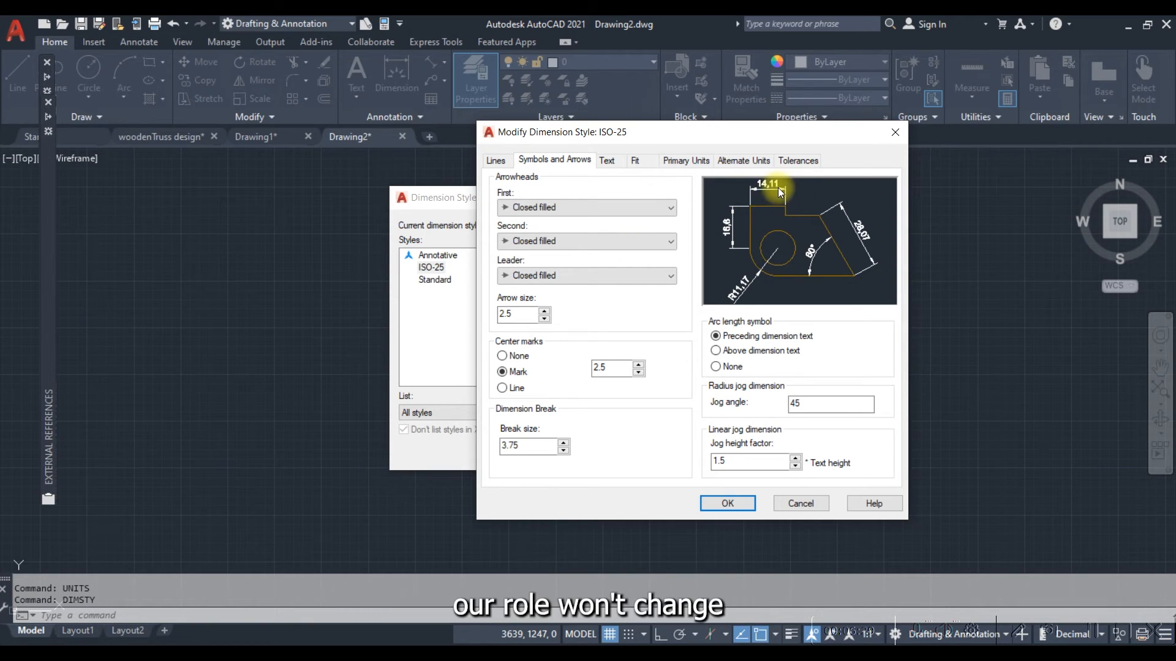
left_click(617, 208)
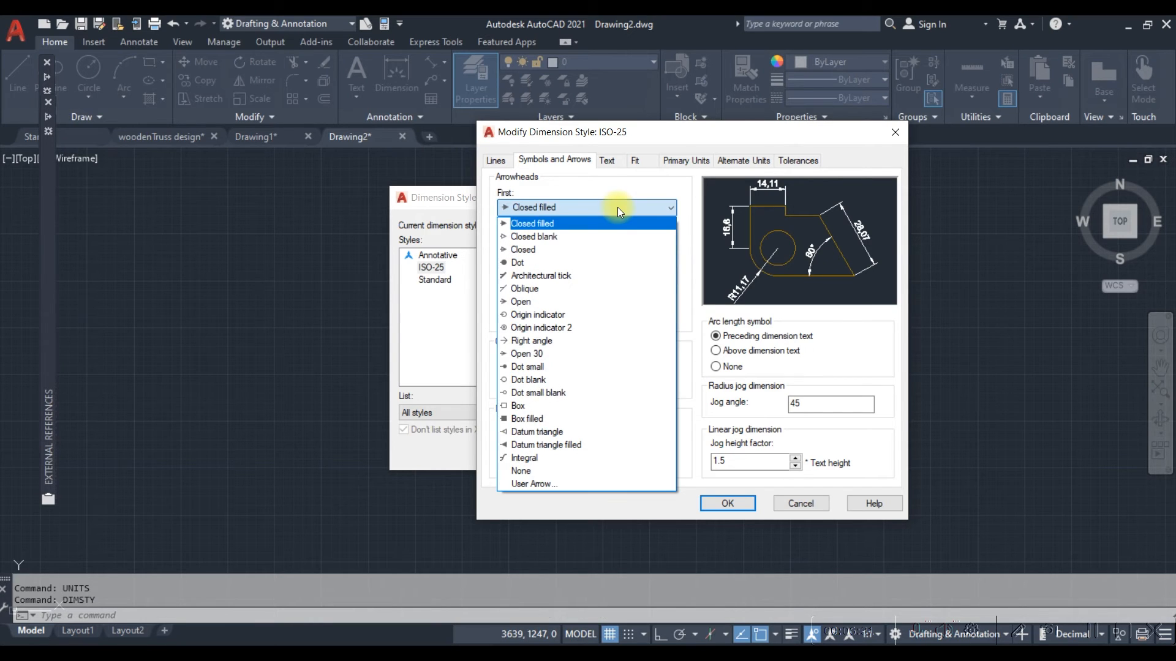
left_click(546, 262)
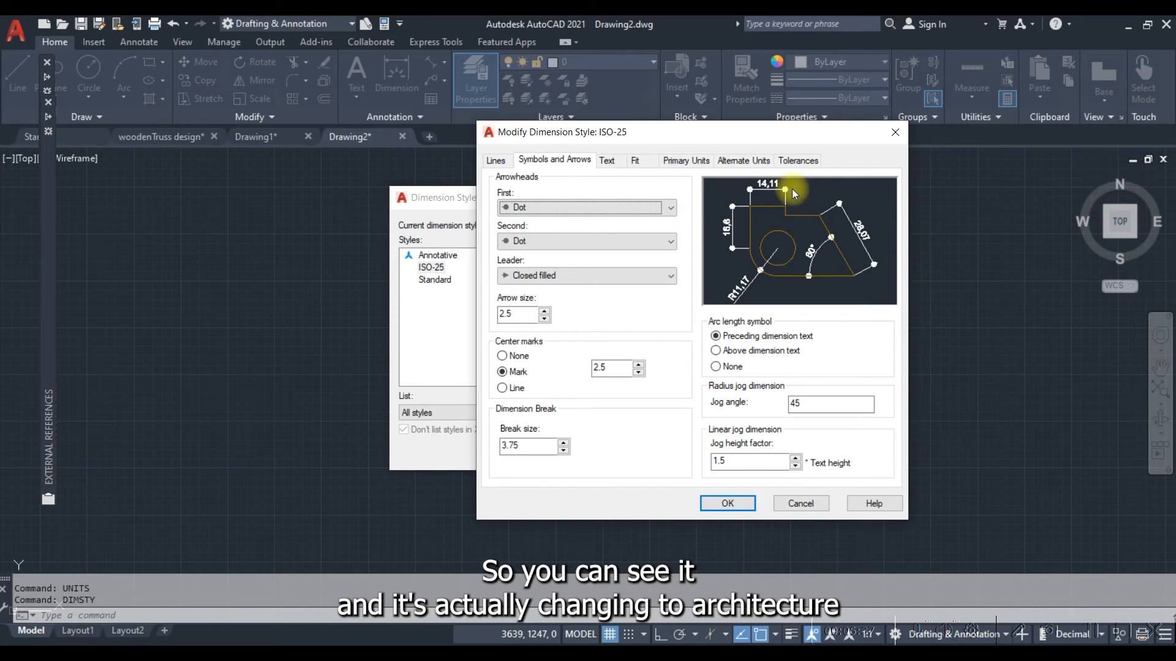
left_click(608, 207)
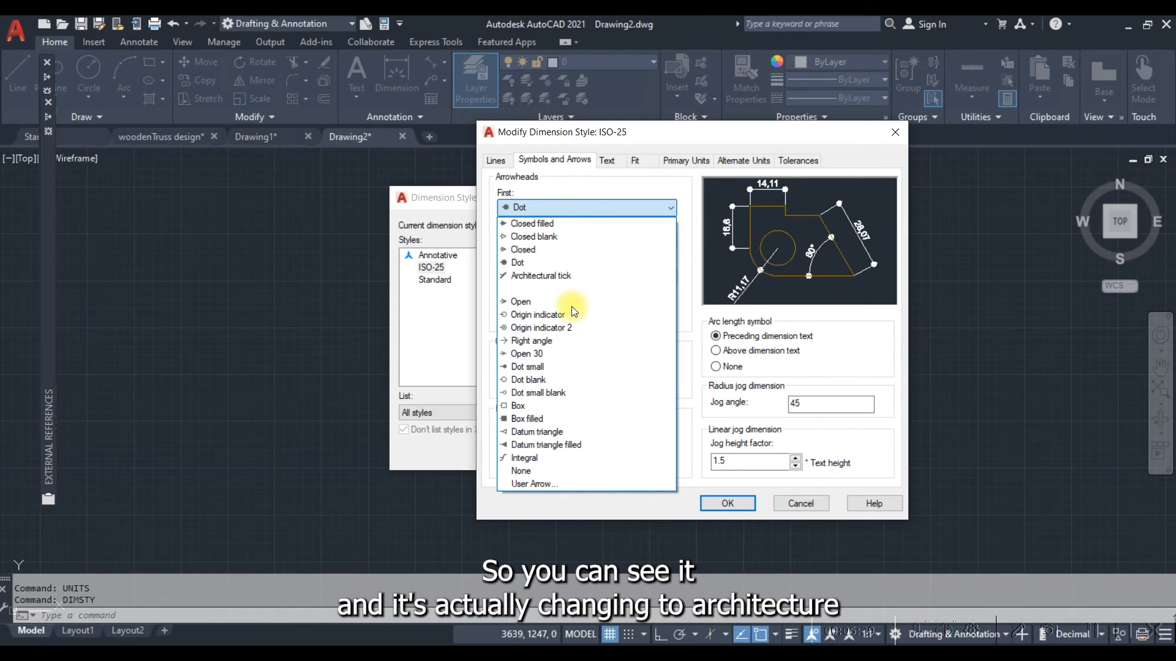
left_click(563, 276)
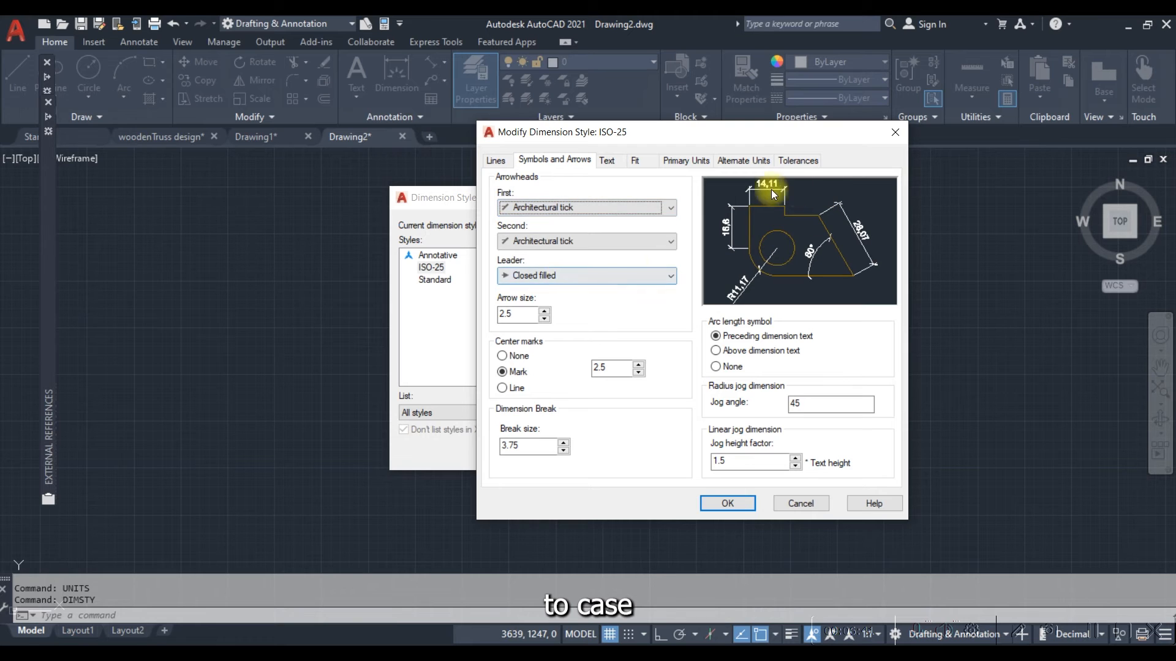
left_click(560, 241)
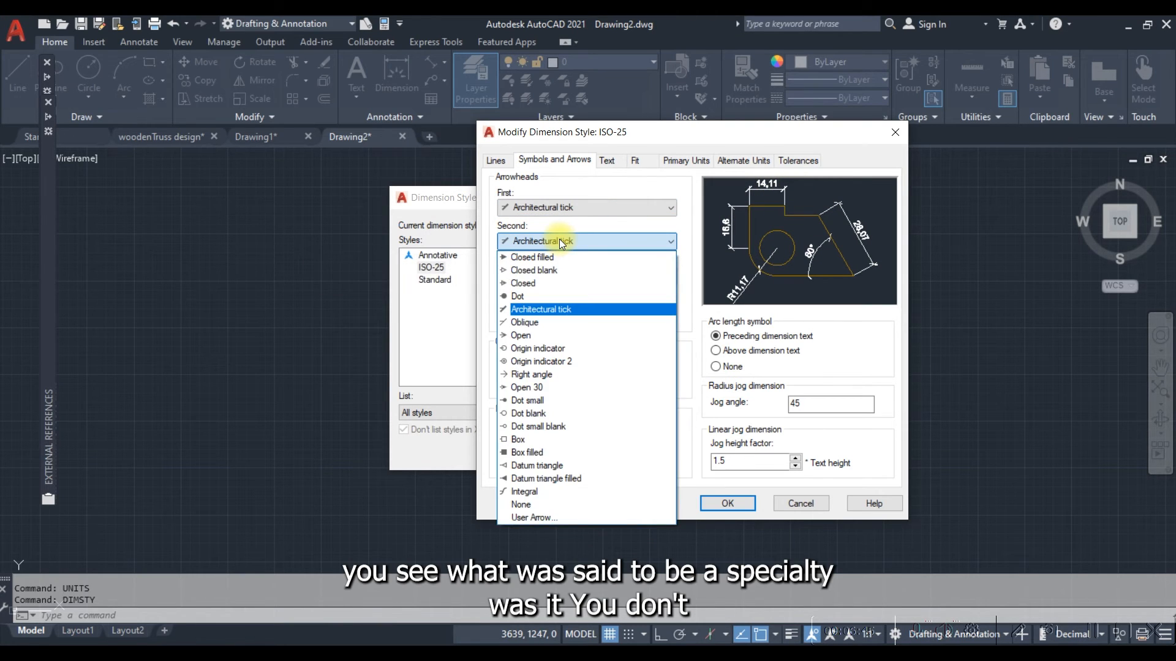
left_click(545, 296)
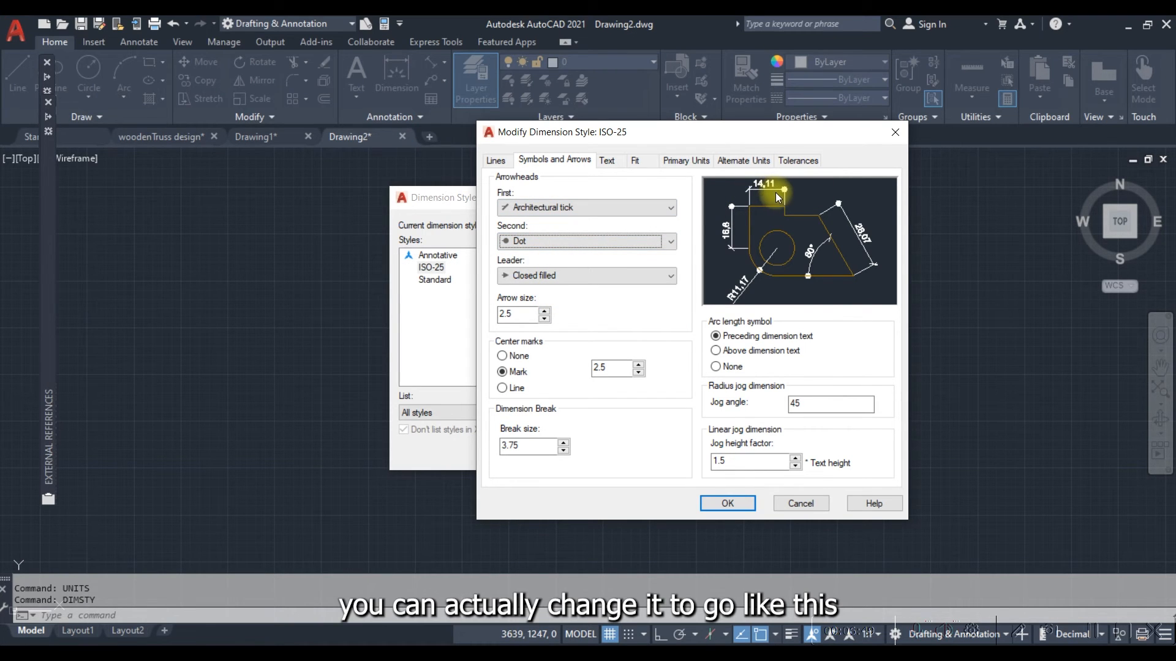
- Set the ISO-25 style's leader arrowhead to Dot and the arrow size to 10
left_click(589, 275)
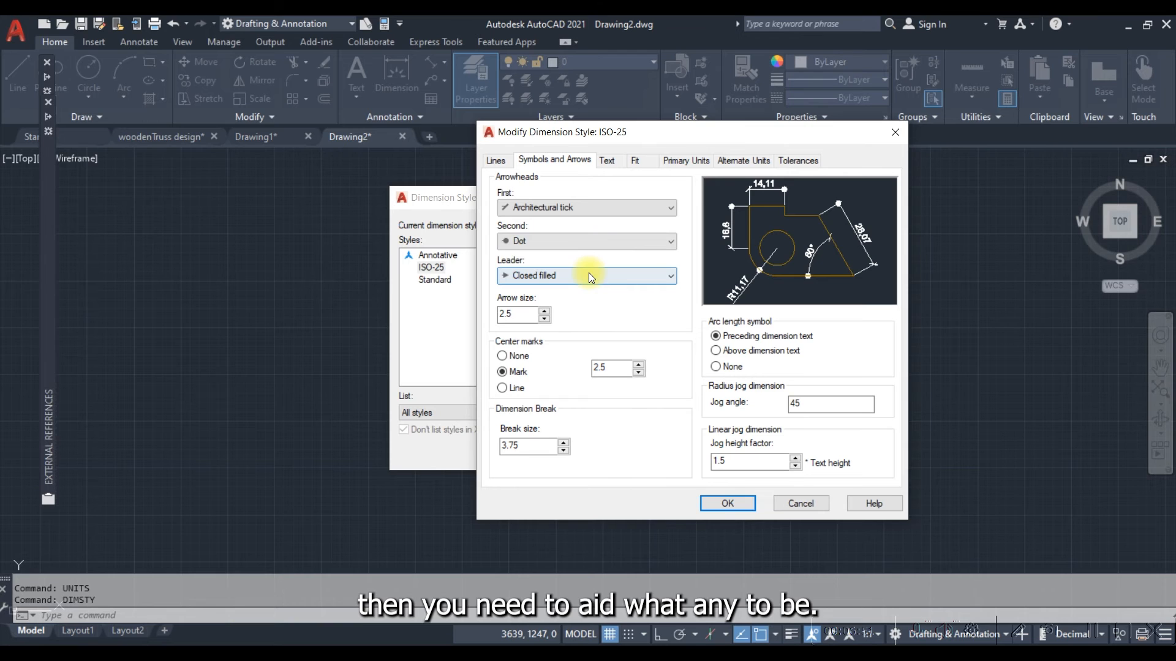
left_click(526, 330)
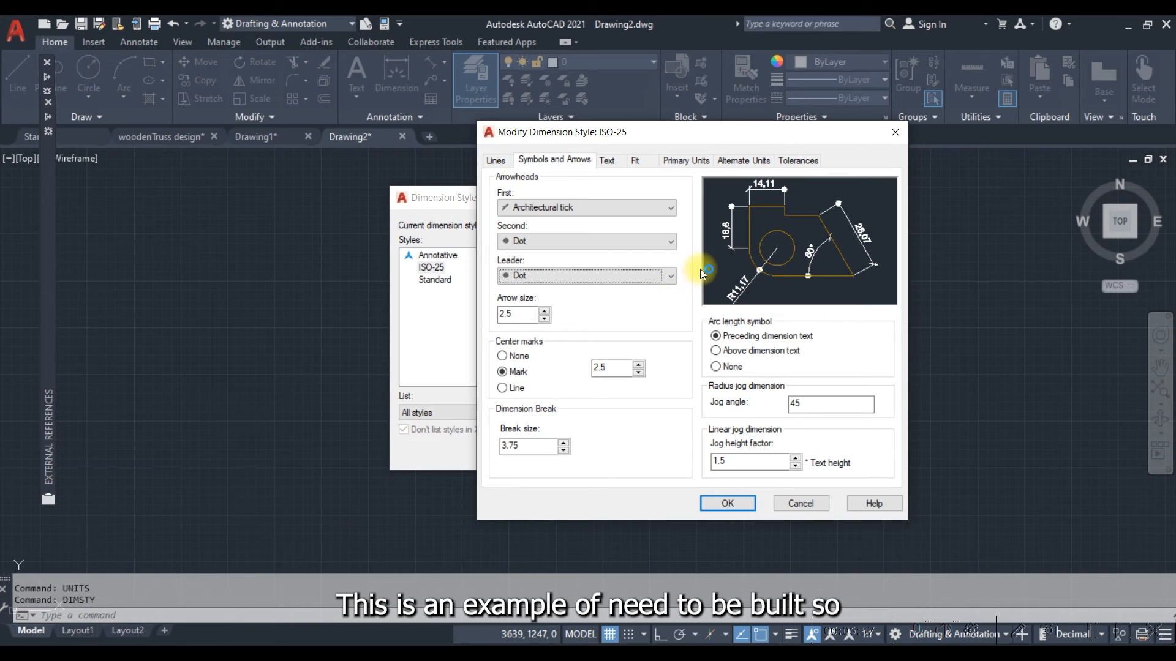
scroll(554, 278, "down", 2)
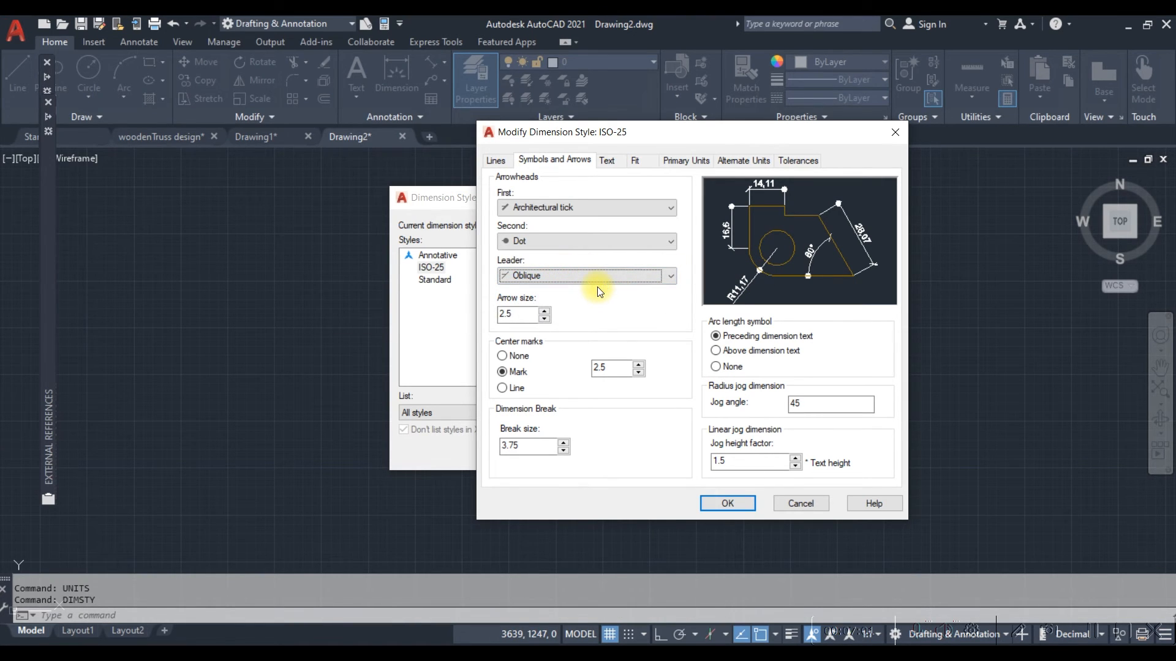
scroll(596, 278, "up", 2)
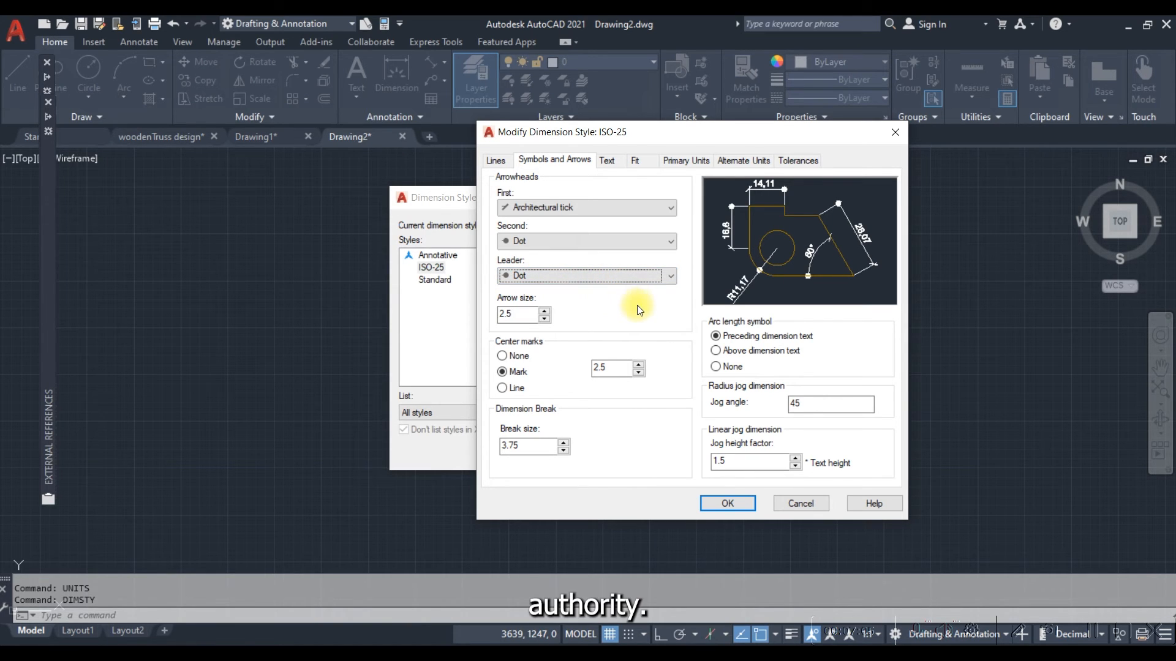
double_click(516, 314)
type("10")
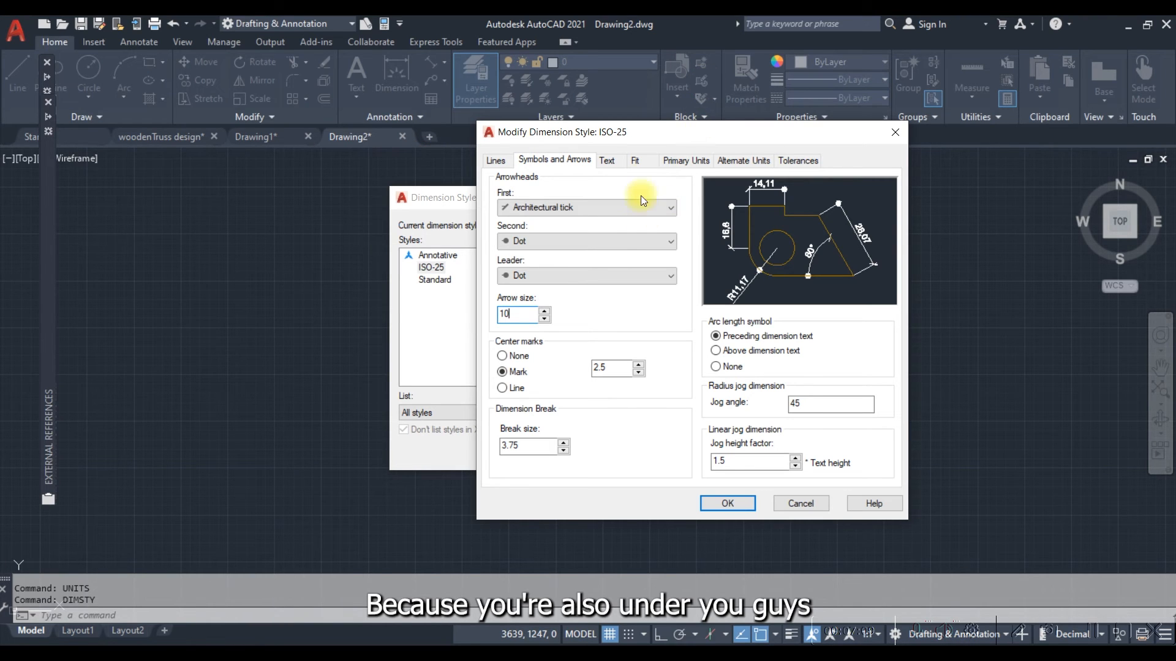
- Change the Standard text style used by the dimension style to the Montserrat Medium font with Regular font style
left_click(606, 162)
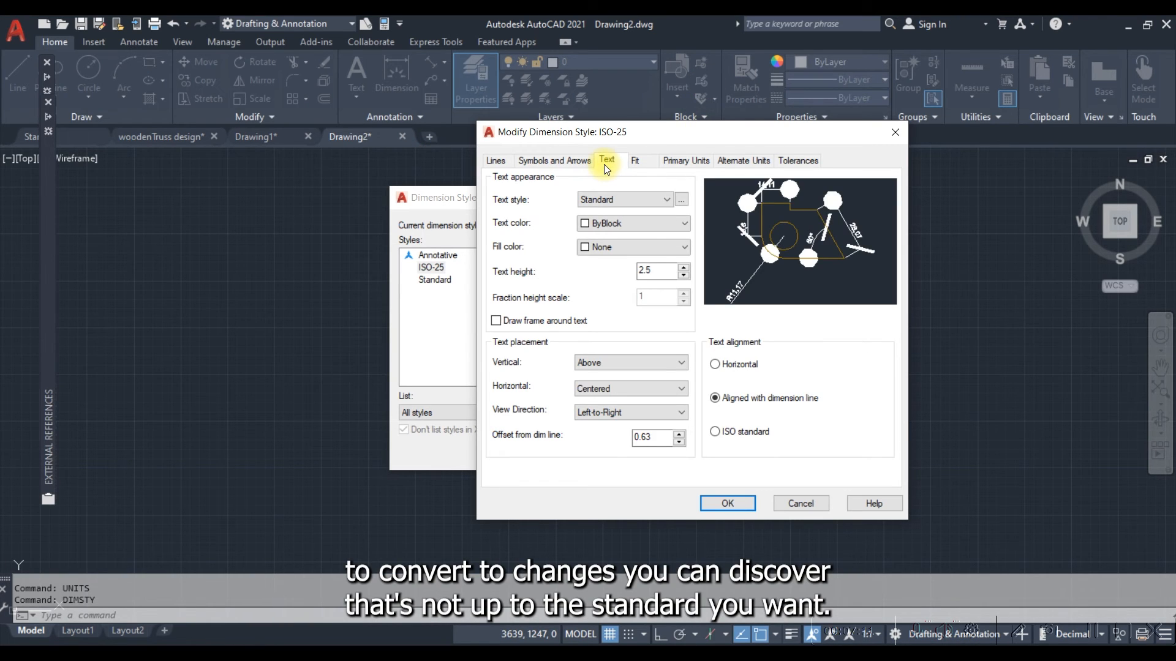
left_click(682, 201)
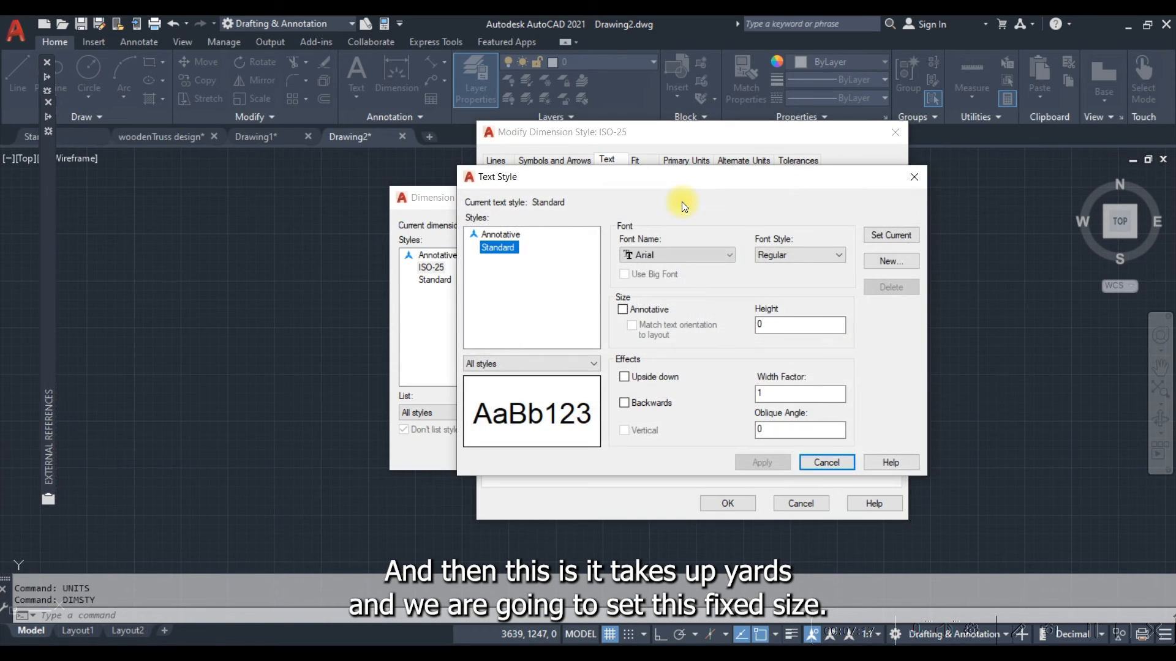
left_click(731, 258)
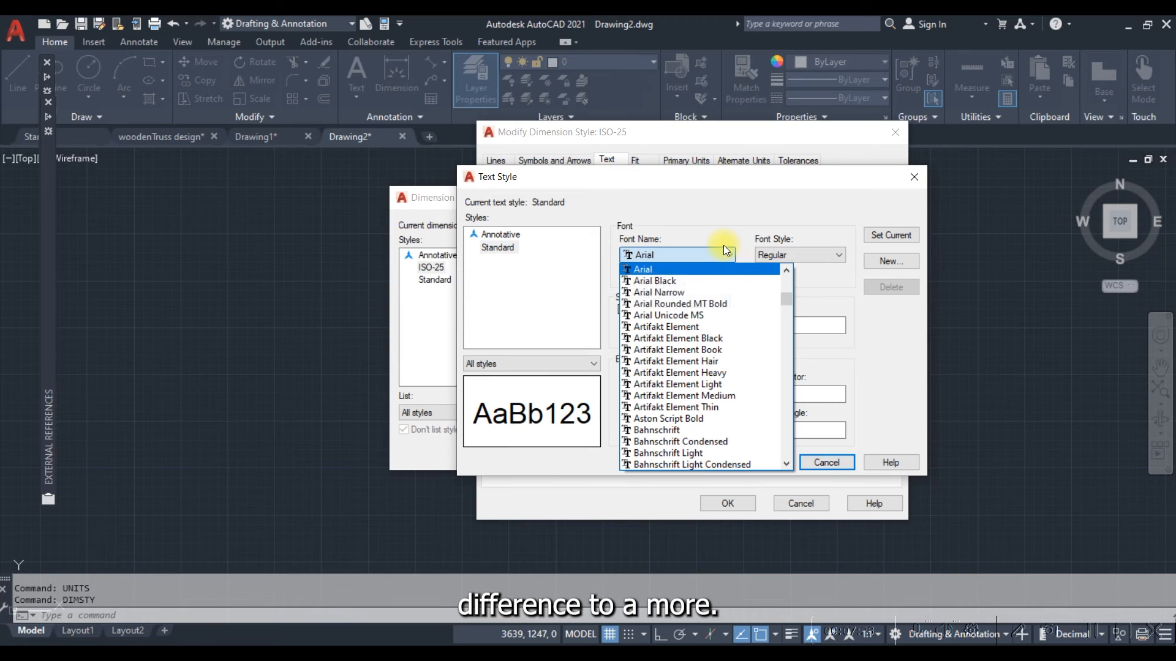
key("m")
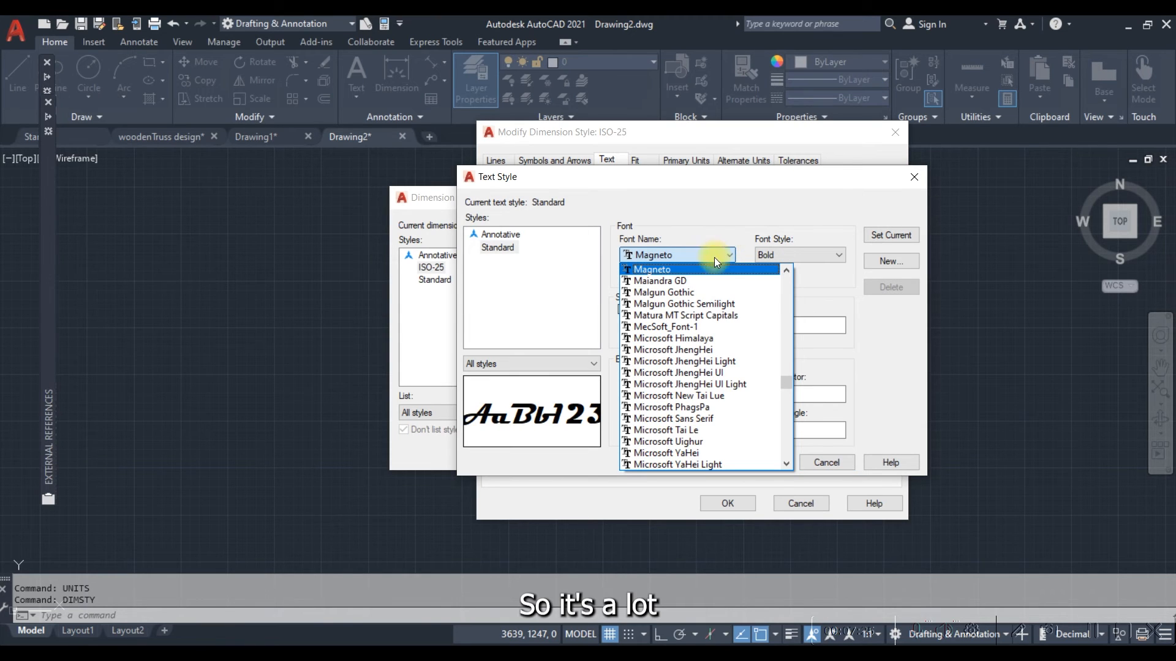
scroll(691, 307, "down", 5)
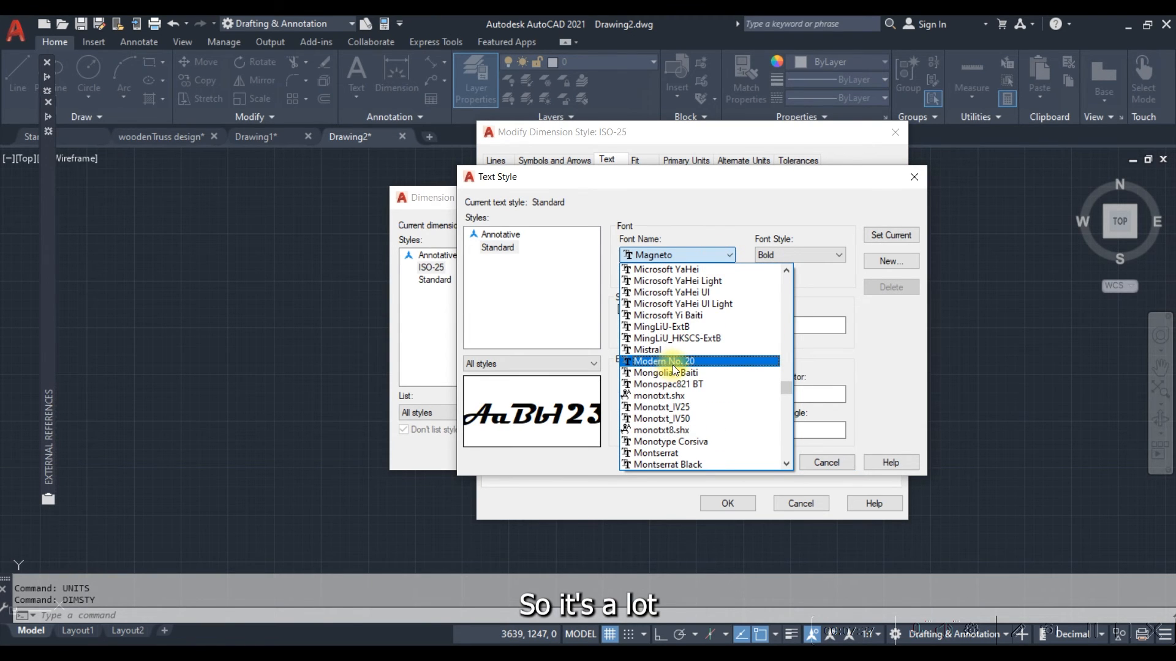
scroll(672, 366, "down", 2)
scroll(672, 371, "down", 1)
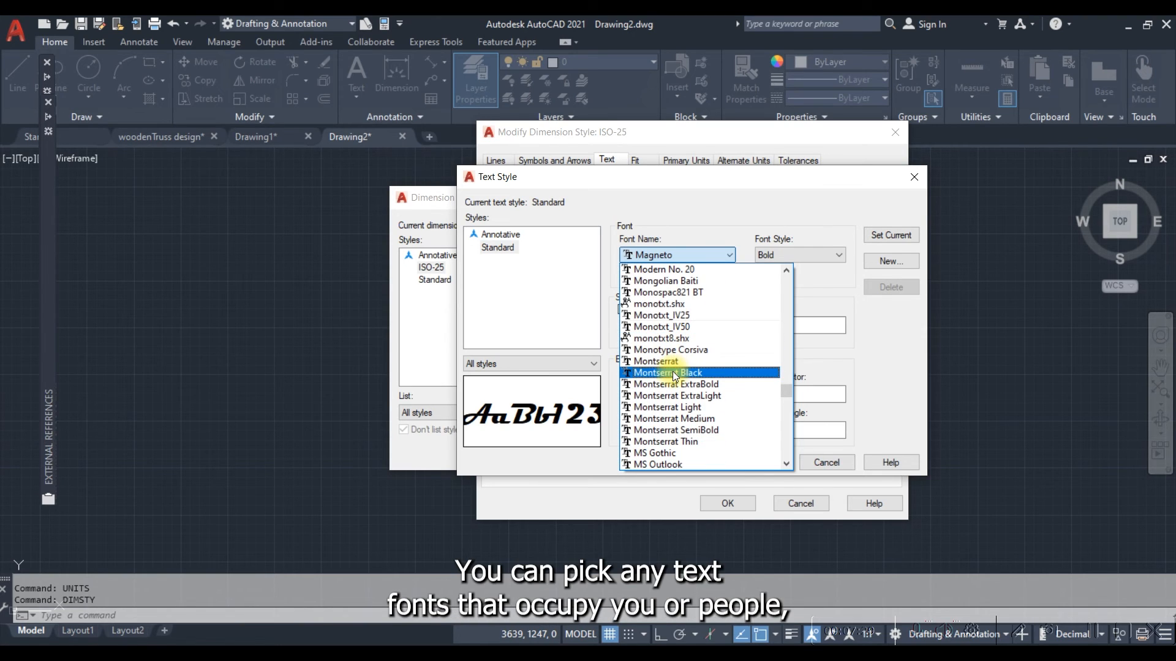
left_click(676, 419)
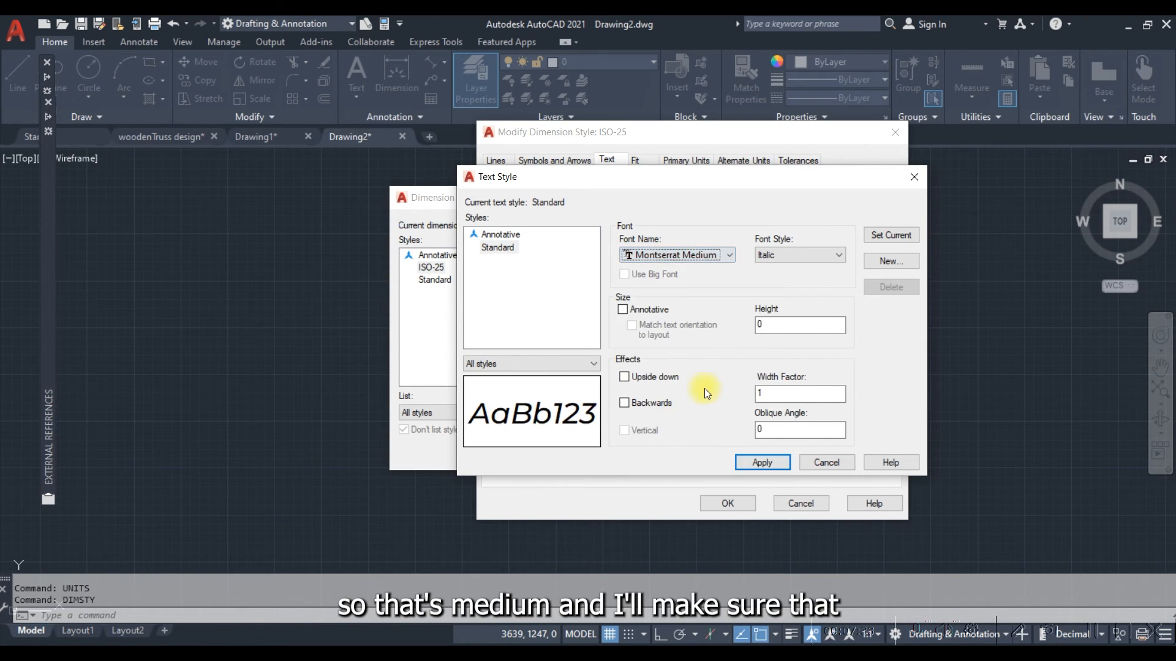
left_click(784, 254)
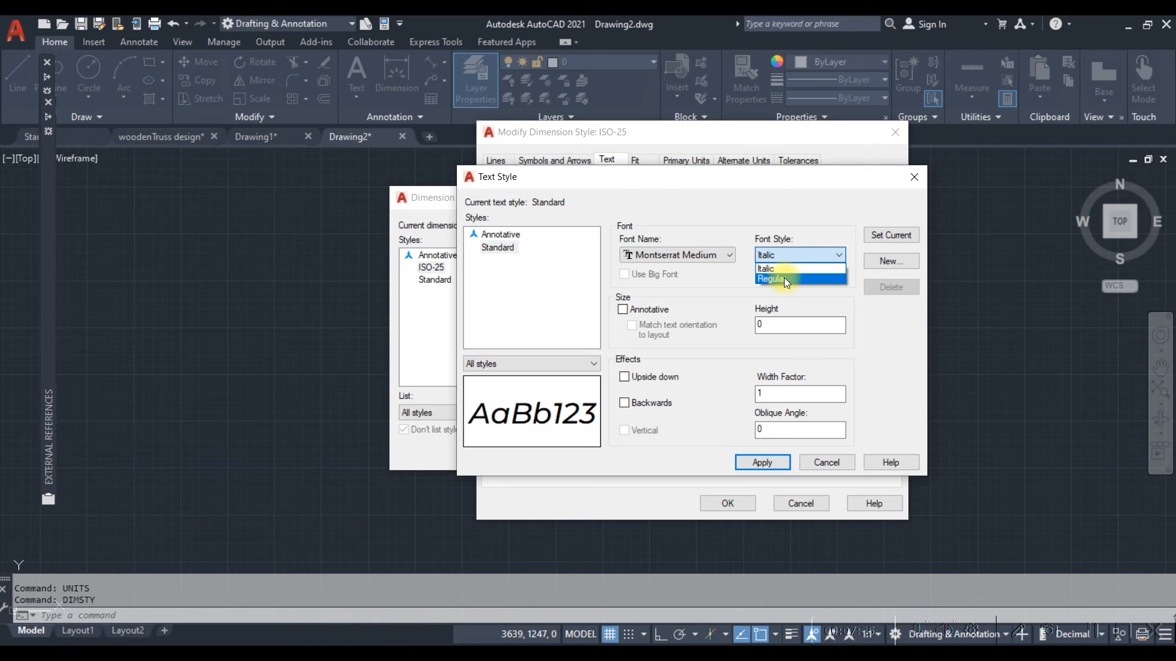
left_click(784, 277)
- Set the Standard text style's height to 100 and apply the change
double_click(777, 325)
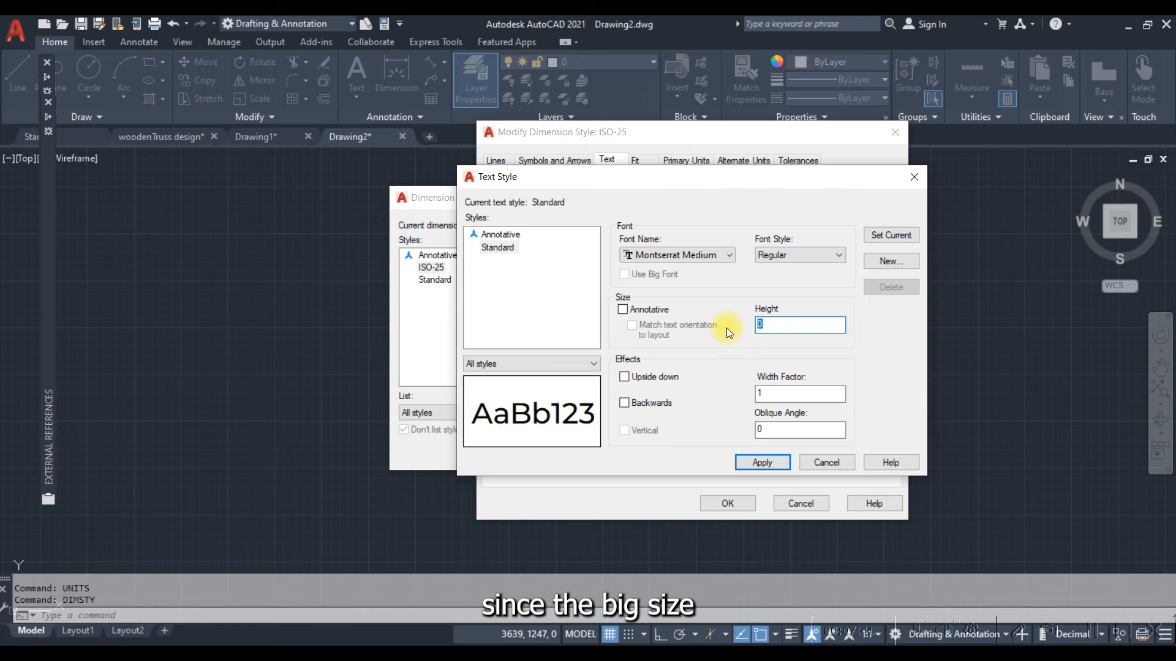
type("100")
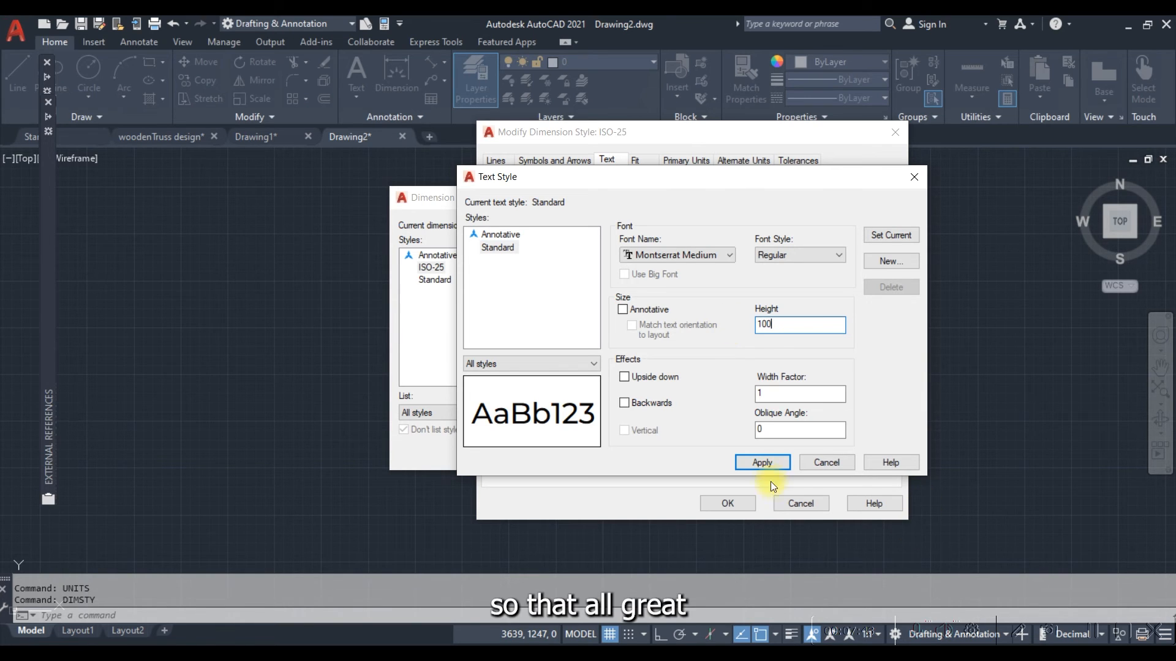
left_click(772, 467)
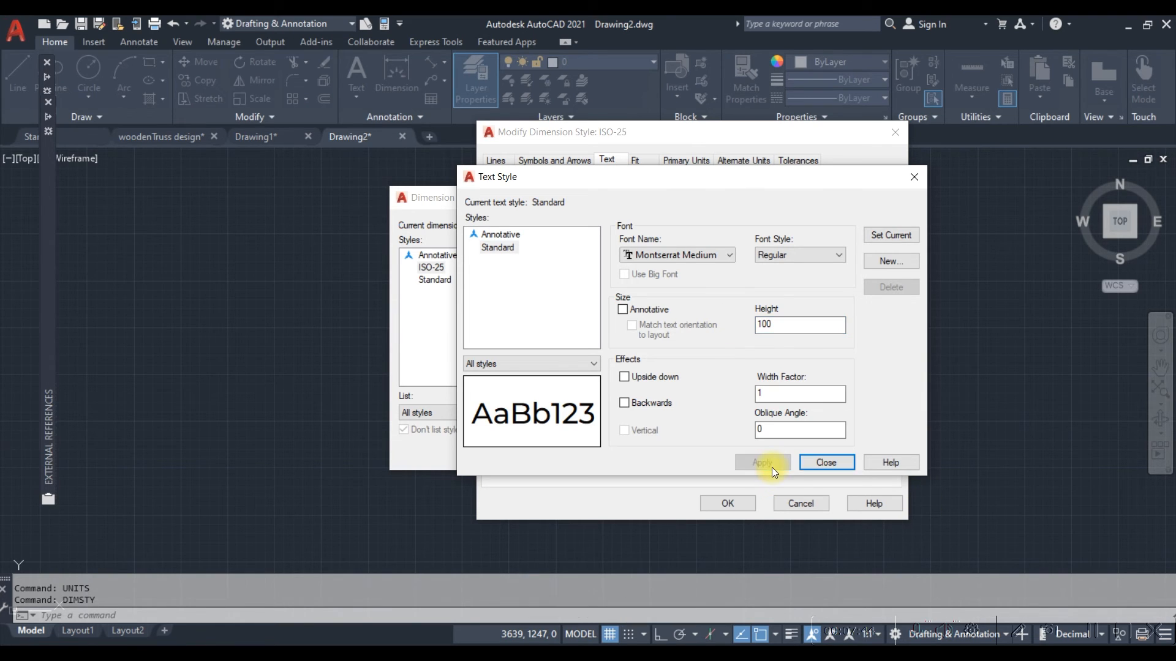
left_click(824, 460)
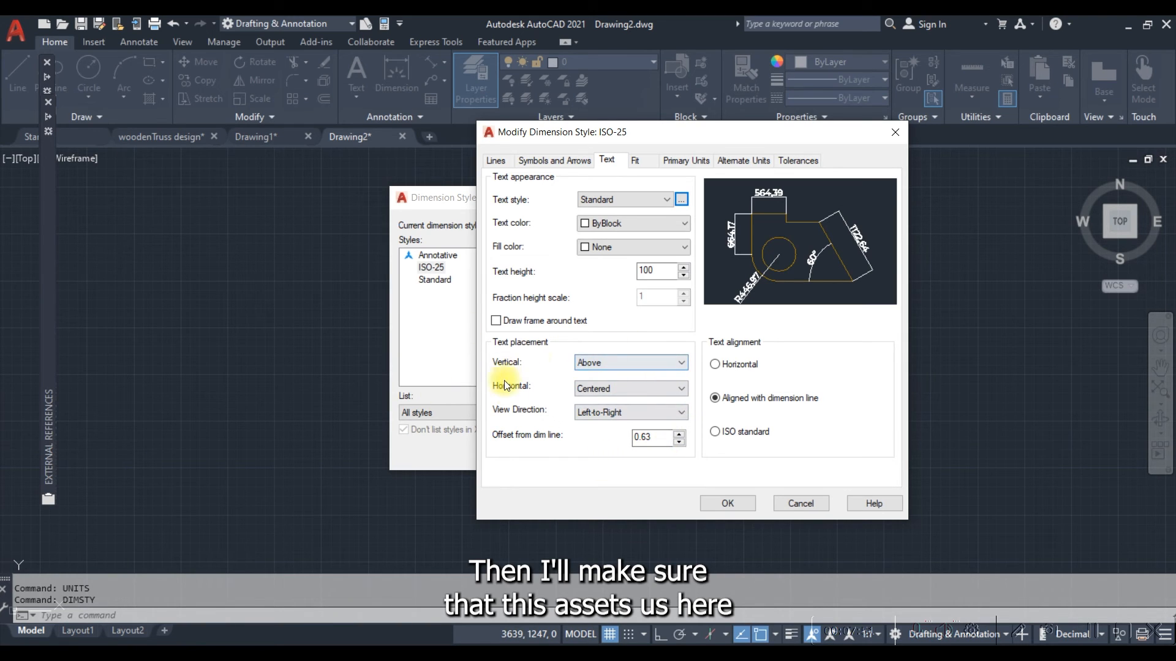
- Try the dimension text's horizontal placement At Ext Line 1 and At Ext Line 2, and return it to Centered
left_click(614, 363)
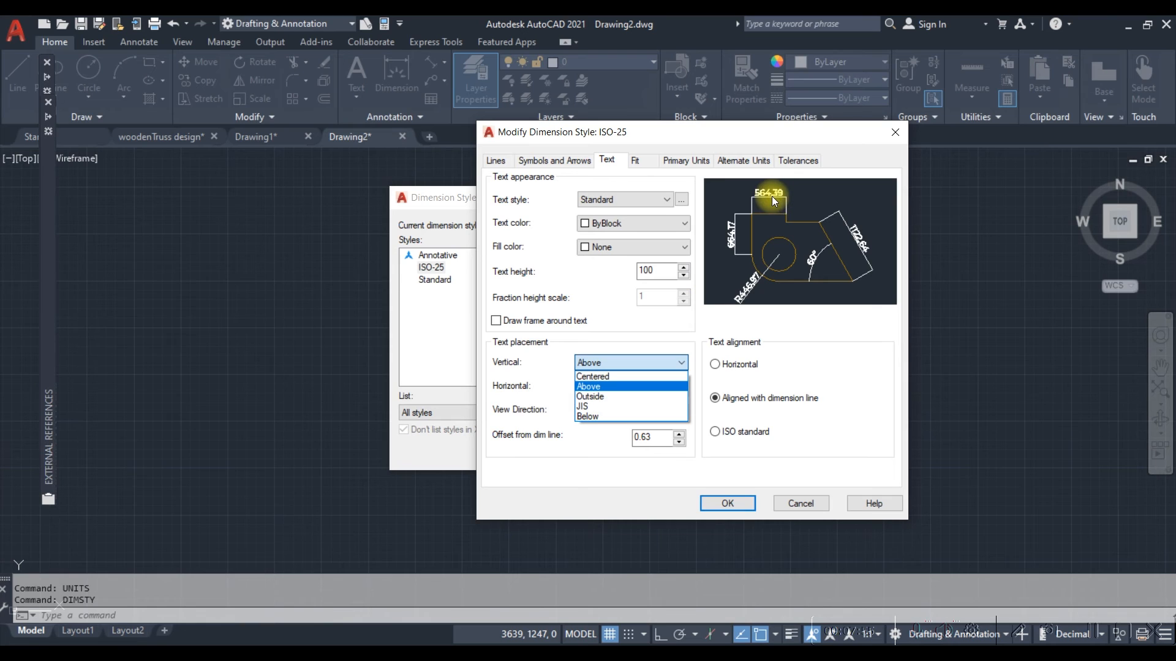
left_click(622, 365)
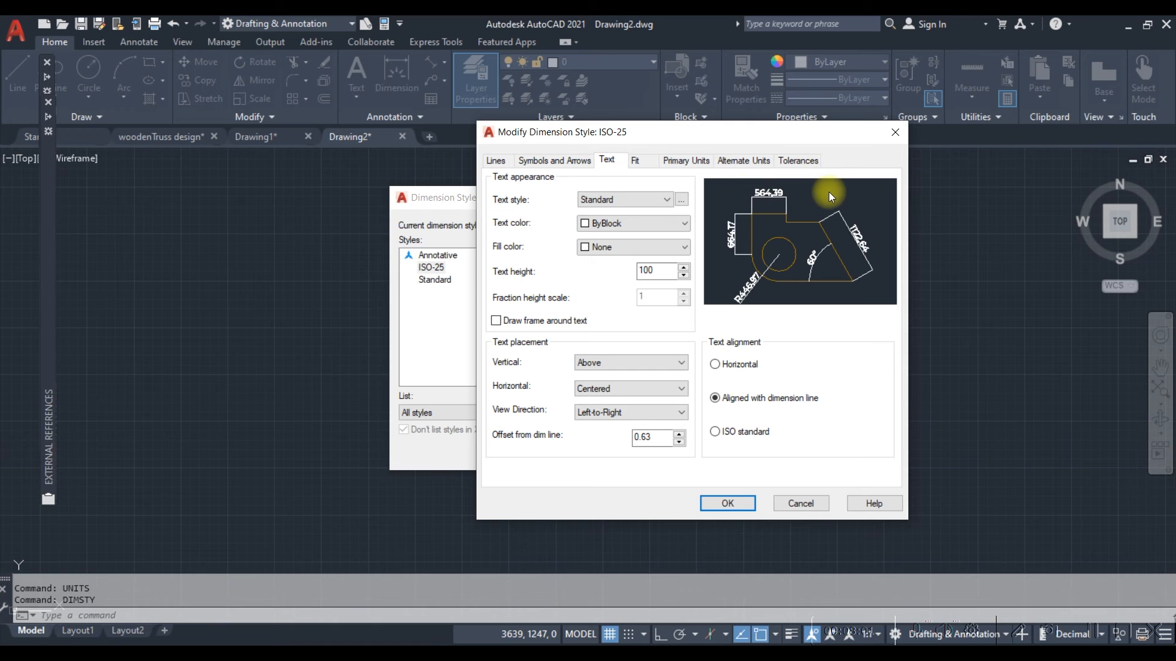
left_click(642, 388)
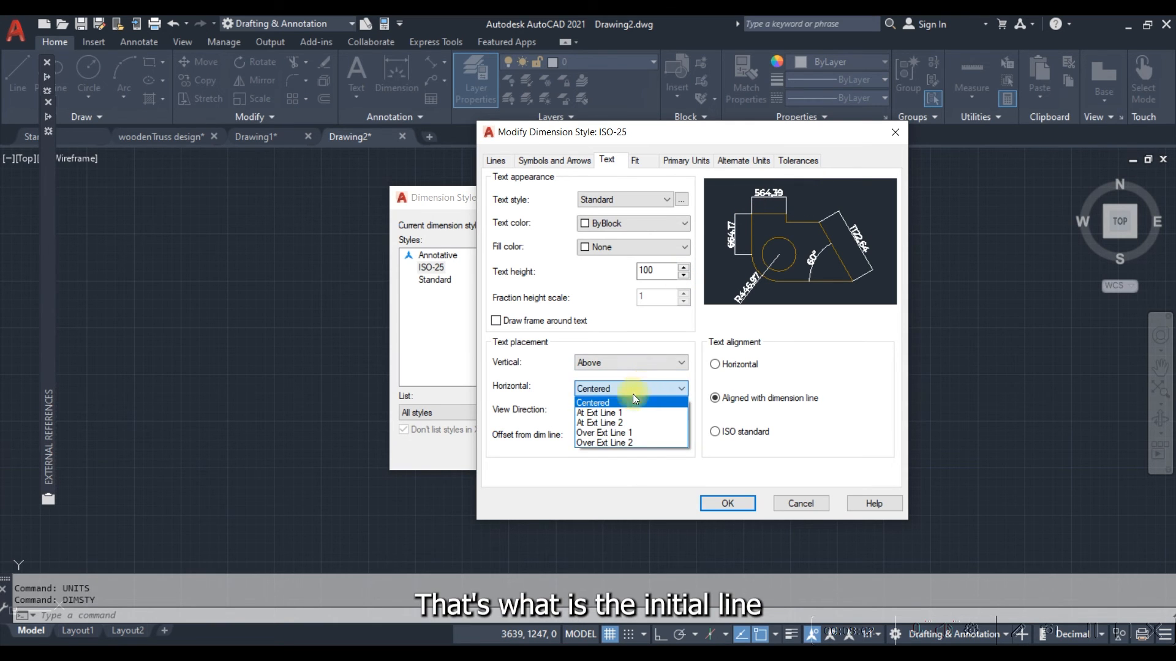
left_click(609, 415)
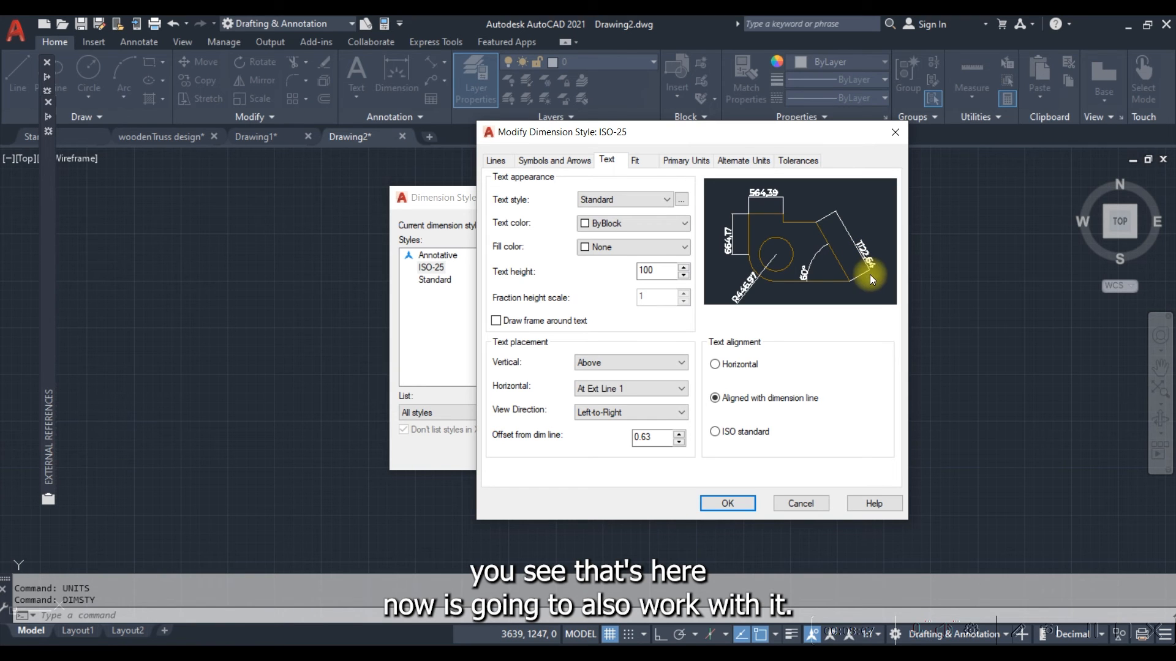
left_click(605, 390)
left_click(613, 422)
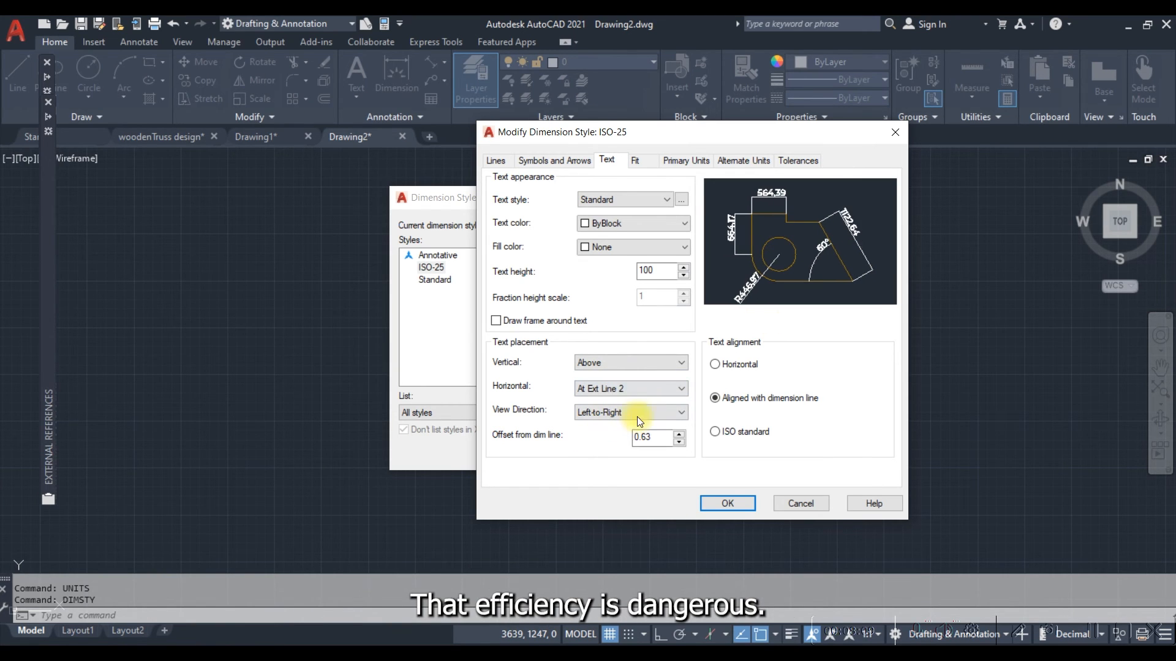
left_click(622, 387)
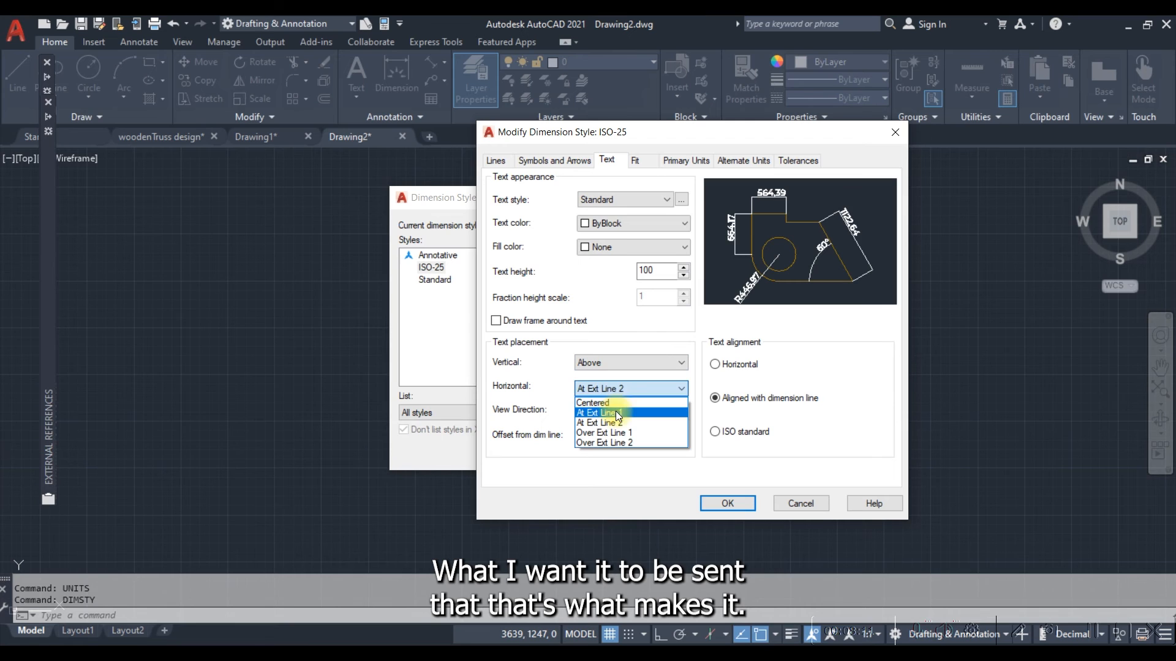
left_click(617, 403)
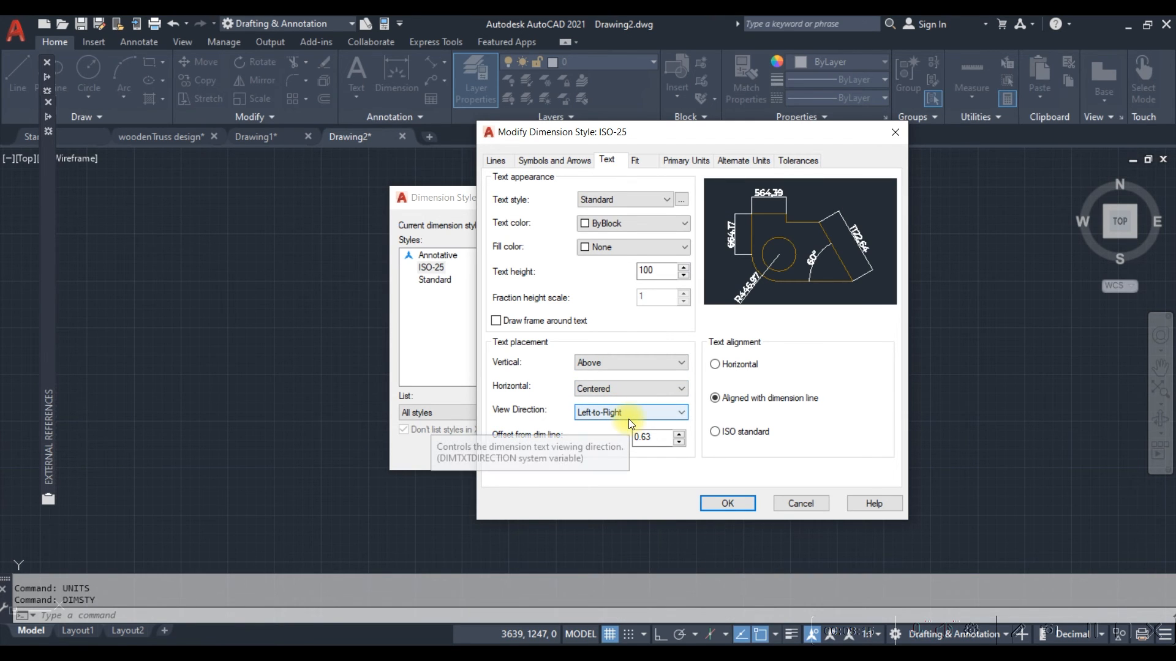
- Check the view direction options for the dimension text, keeping Left-to-Right
left_click(629, 418)
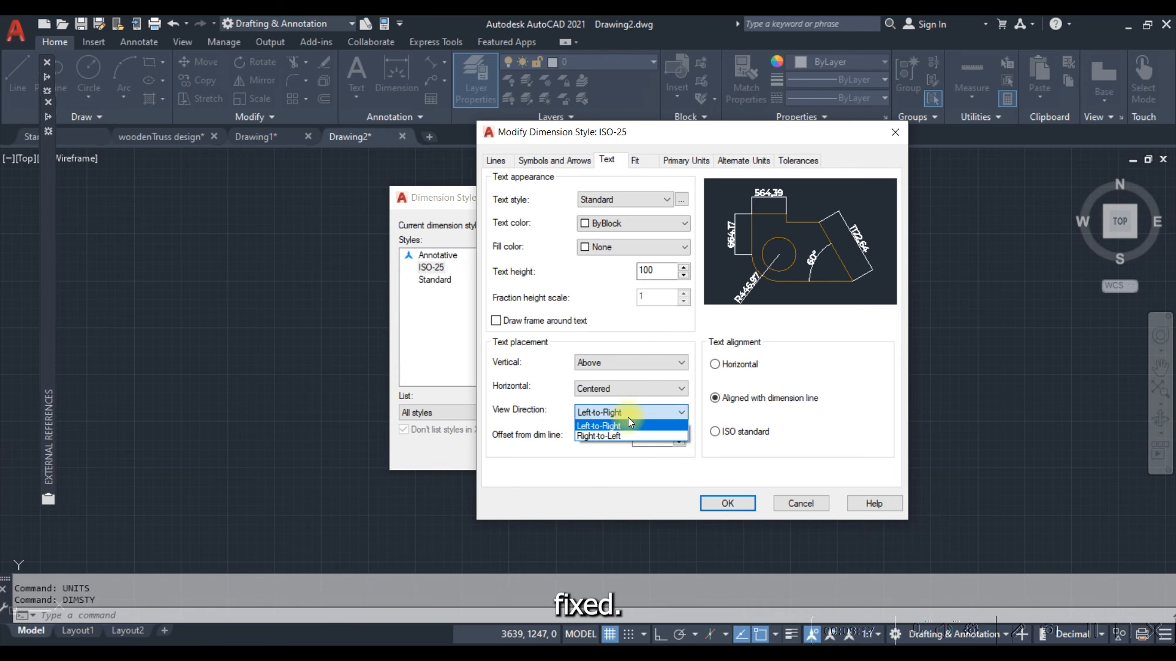
left_click(614, 427)
left_click(633, 414)
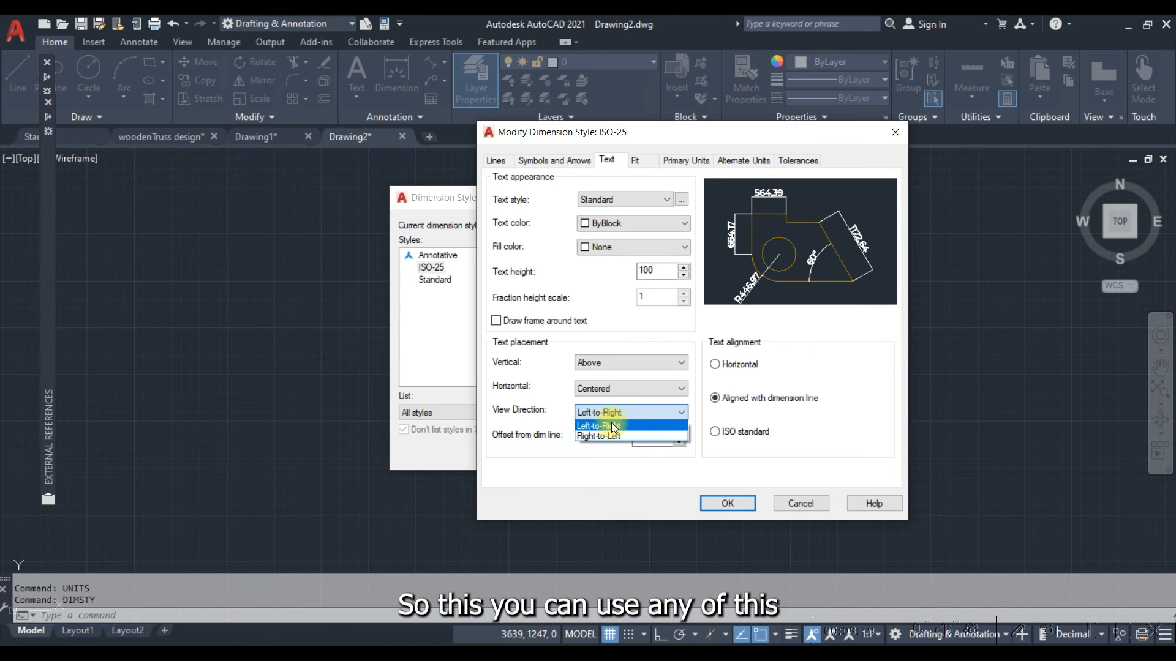
left_click(609, 425)
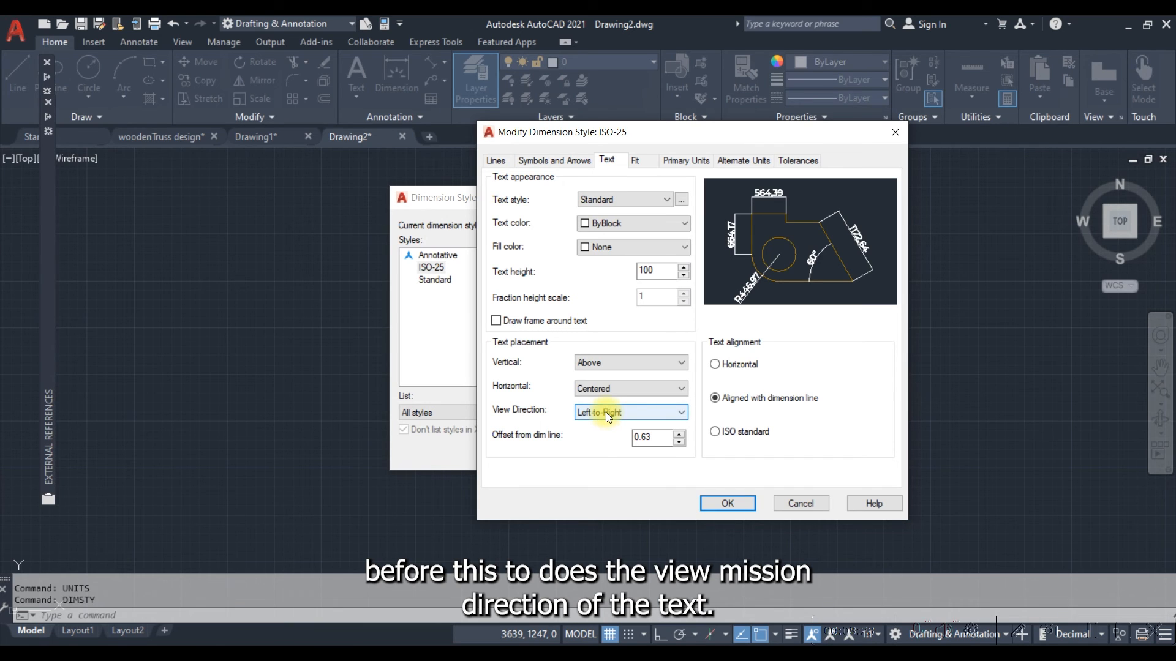
- Set the ISO-25 fit option to Either text or arrows (best fit) and the primary linear dimension precision to 0
left_click(637, 160)
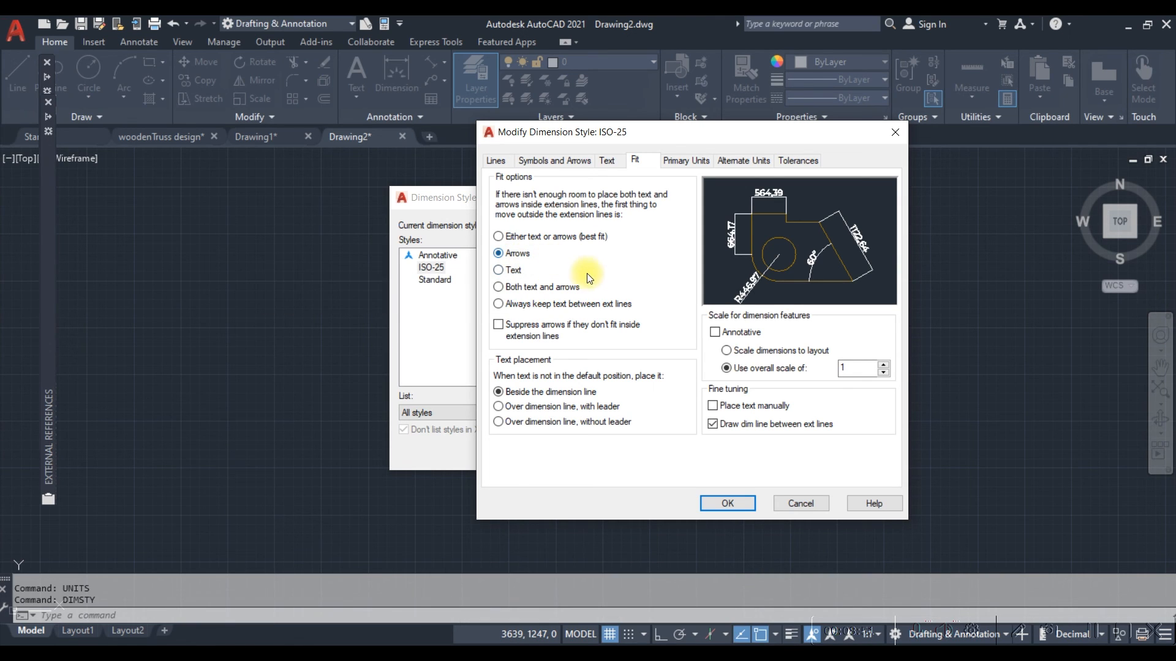
left_click(569, 238)
left_click(678, 160)
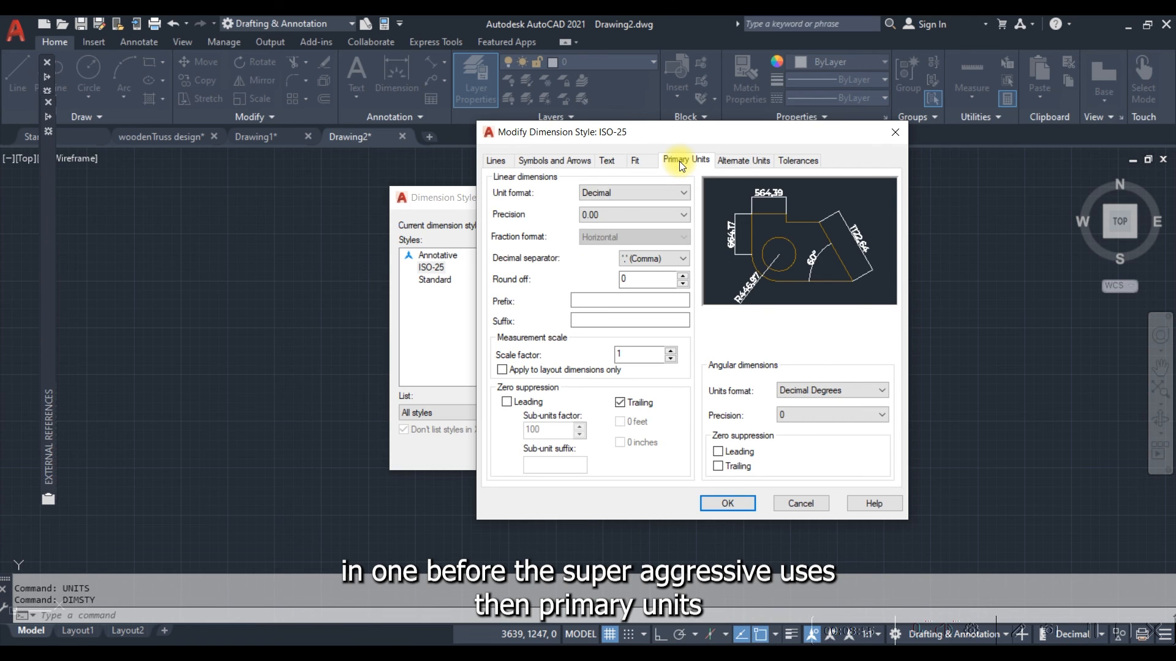
left_click(634, 197)
left_click(628, 197)
left_click(620, 216)
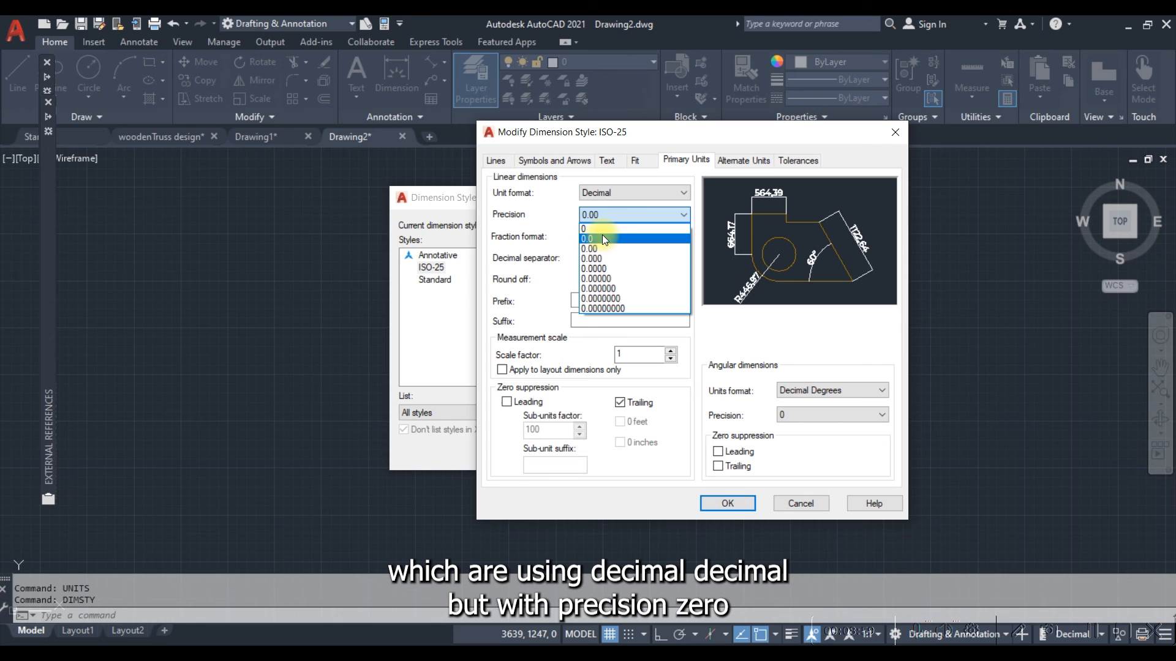
left_click(600, 228)
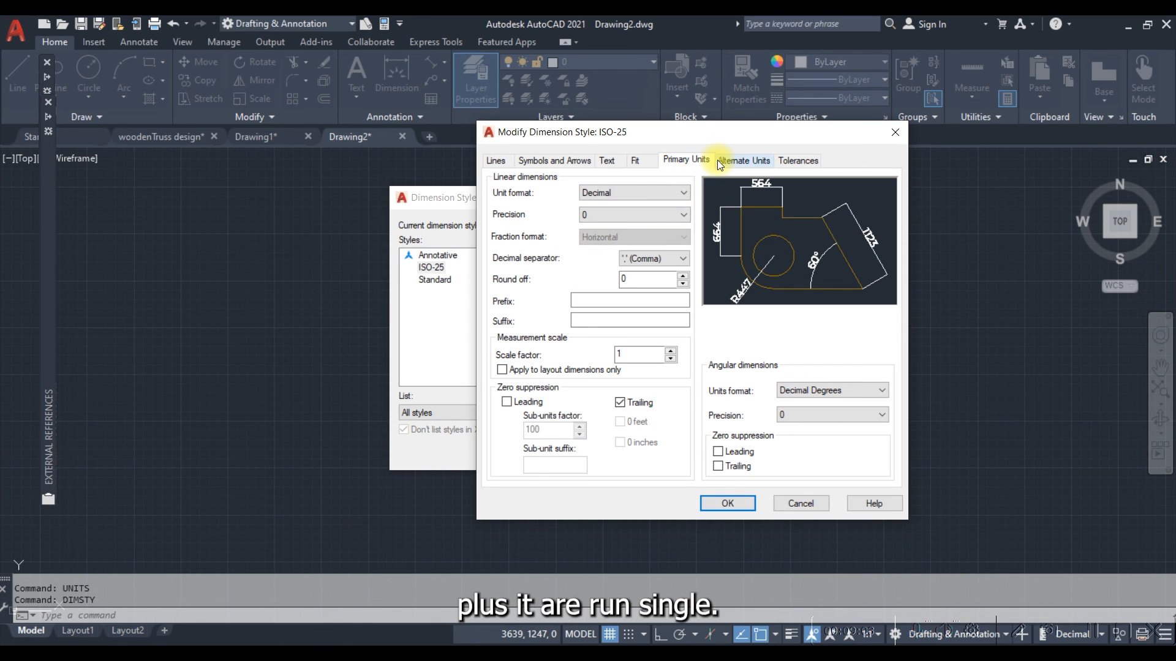
- Try displaying alternate units in the ISO-25 dimension style and switch them back off
left_click(734, 159)
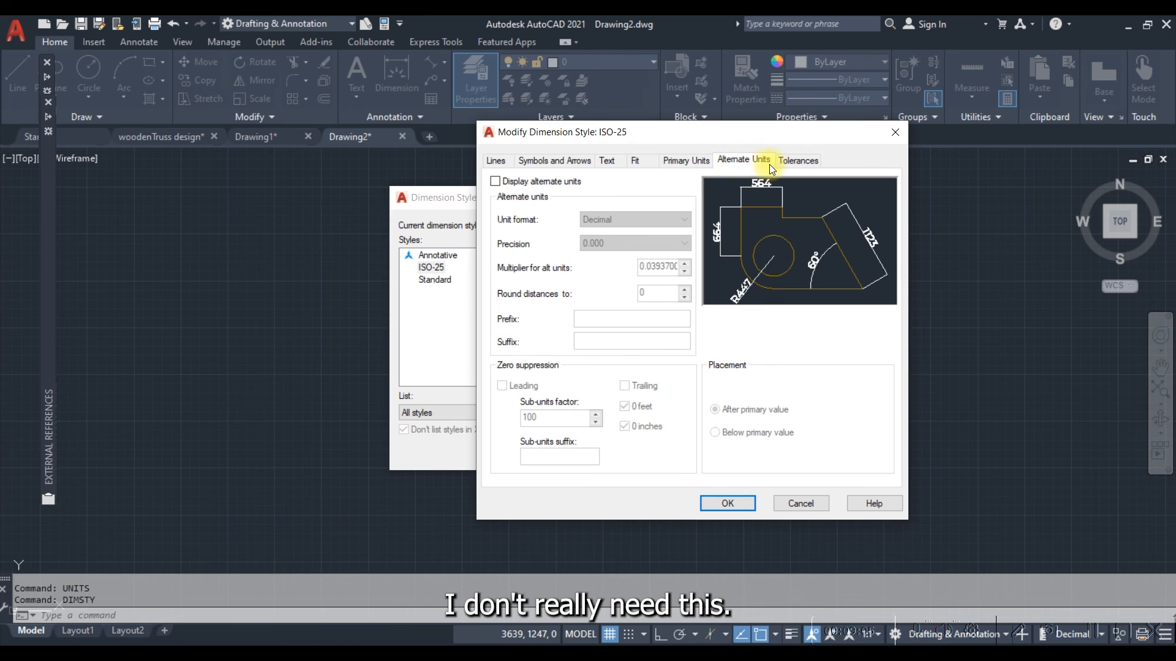
left_click(498, 182)
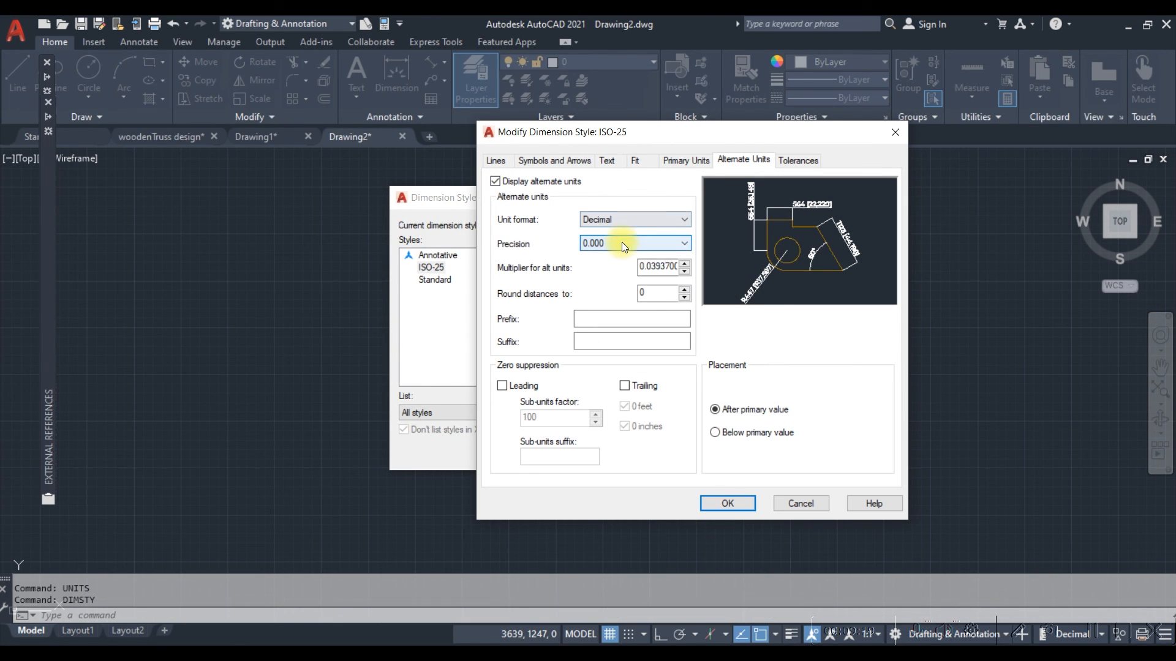
left_click(500, 182)
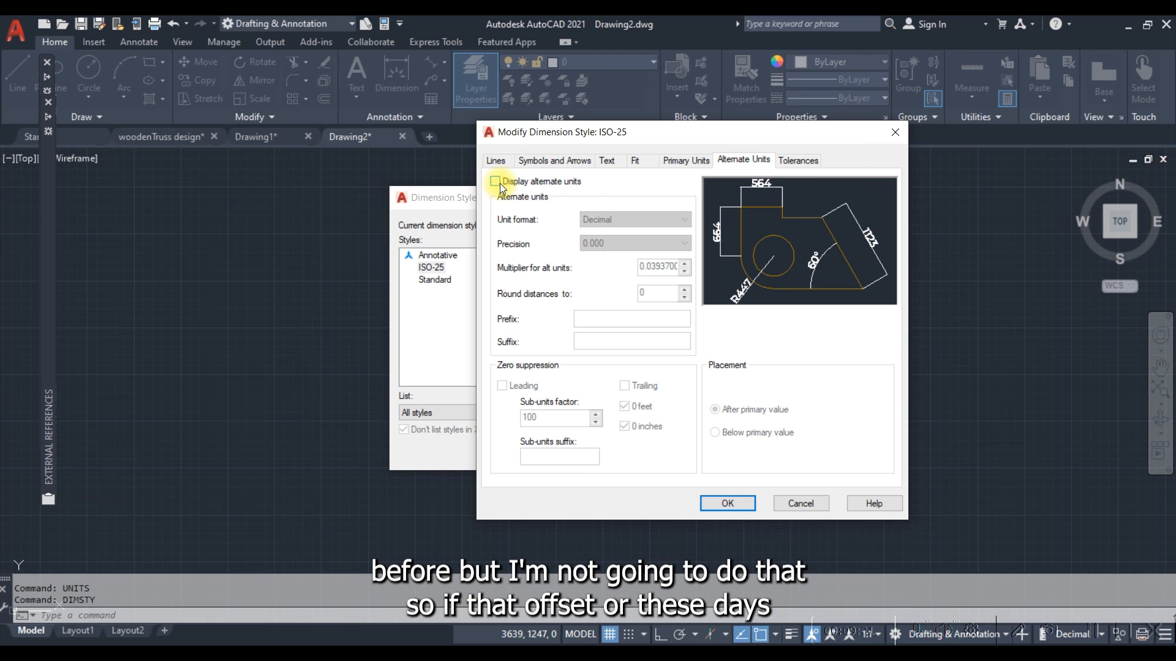
left_click(686, 161)
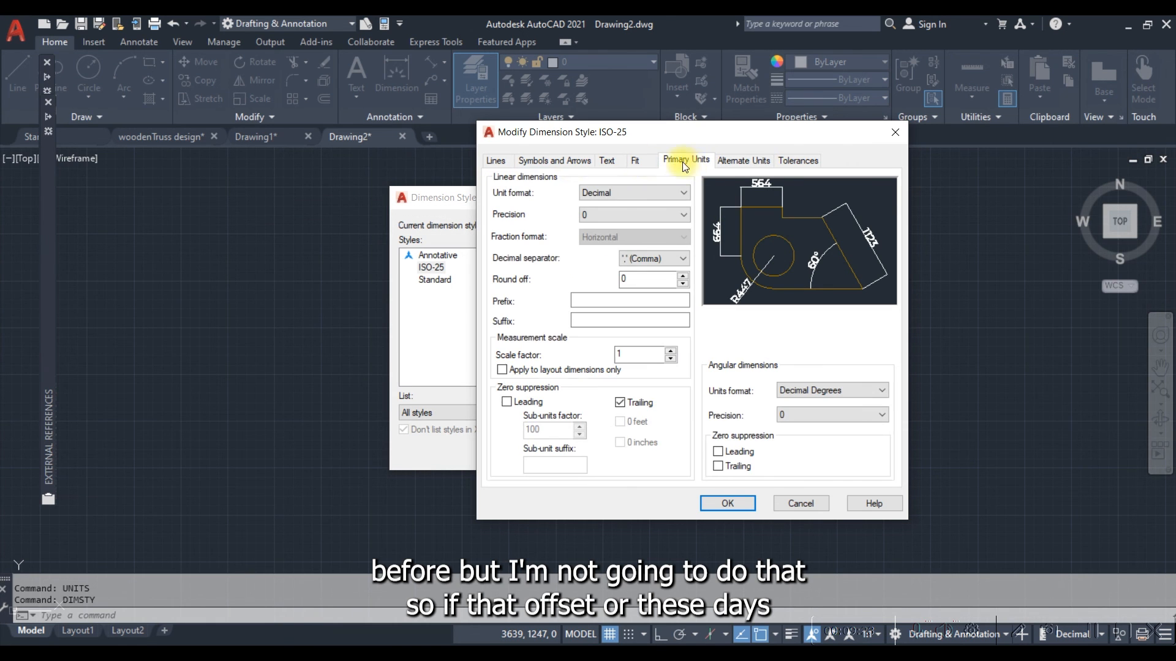
- Accept the modified ISO-25 dimension style, set it as current and close the Dimension Style Manager
left_click(722, 508)
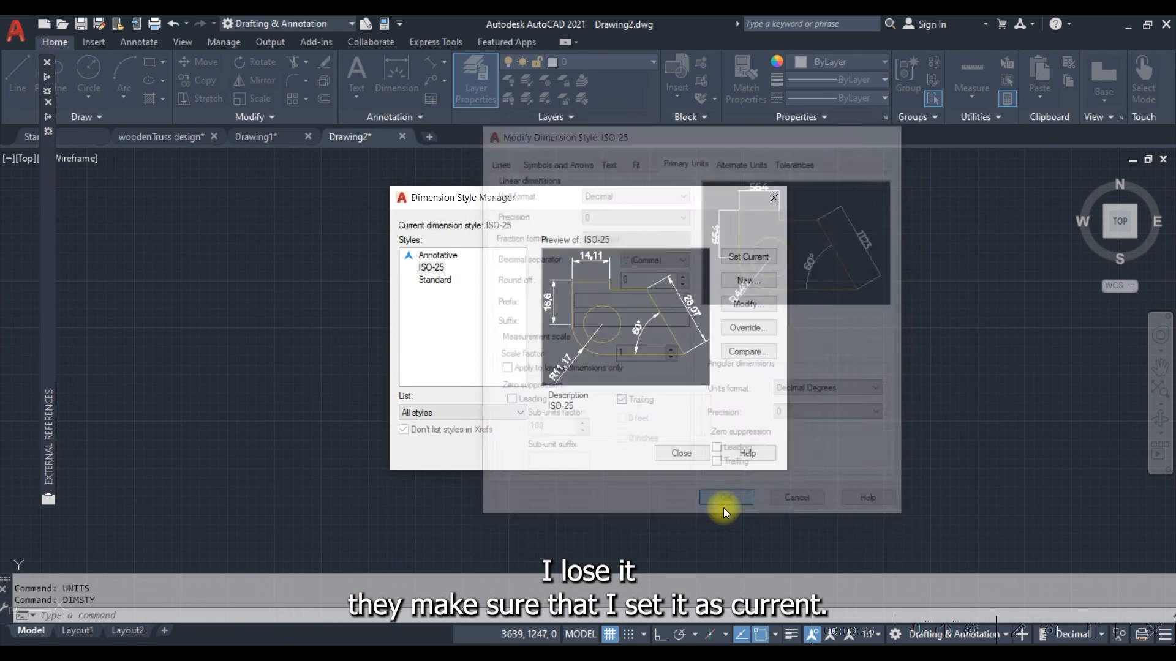
left_click(431, 267)
left_click(755, 257)
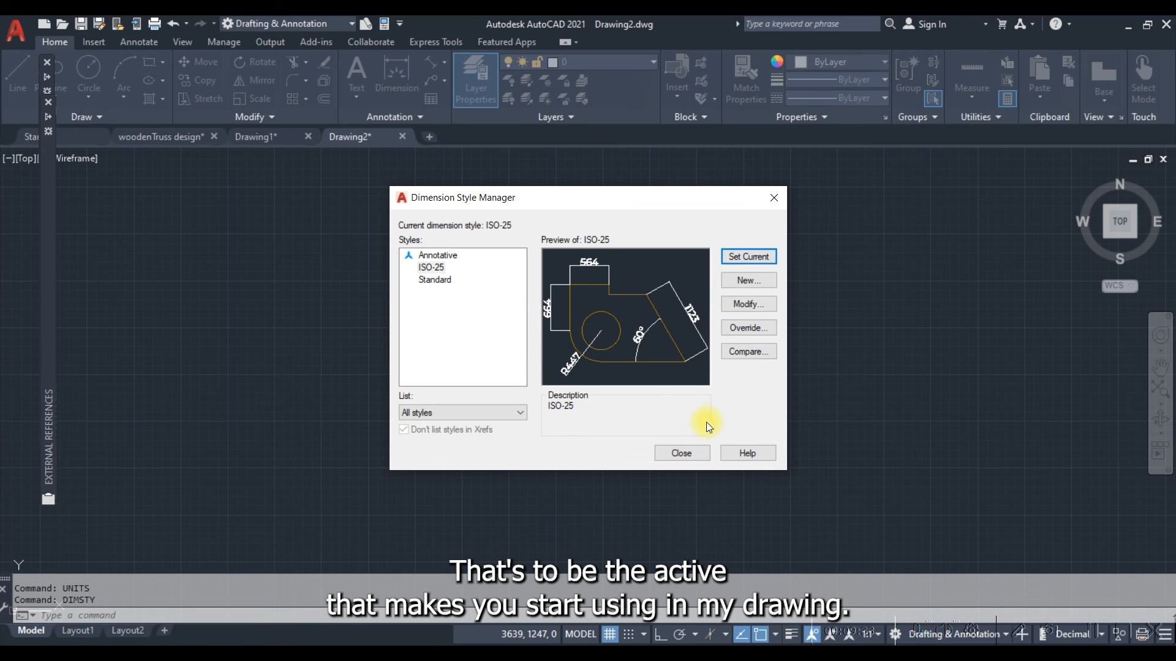
left_click(672, 455)
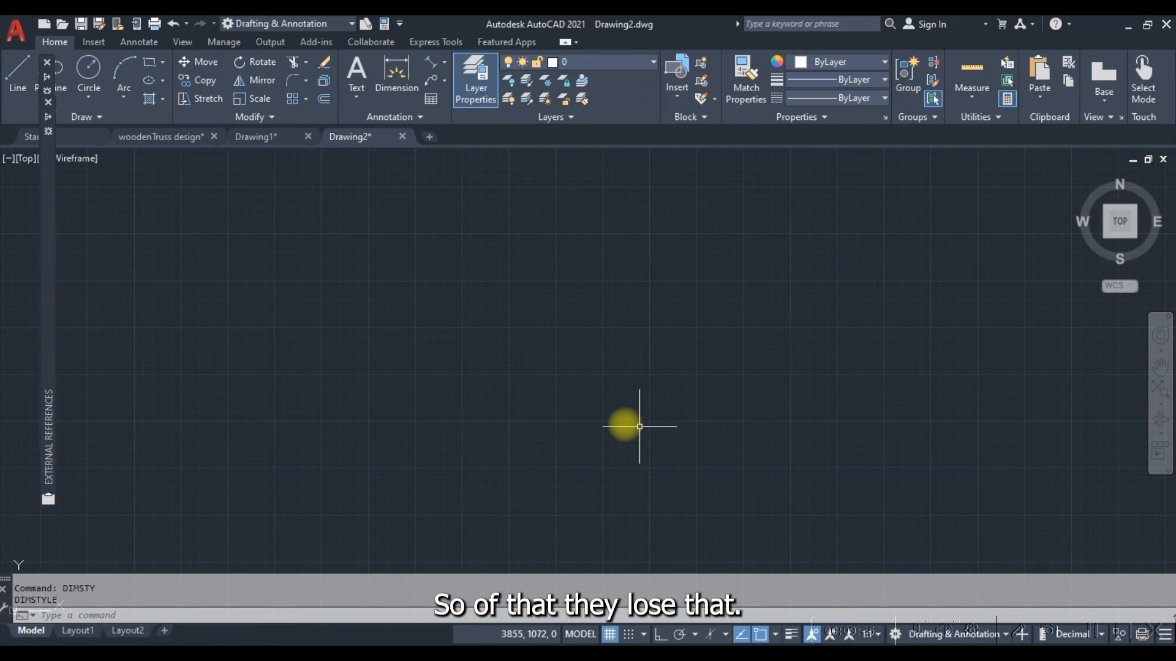